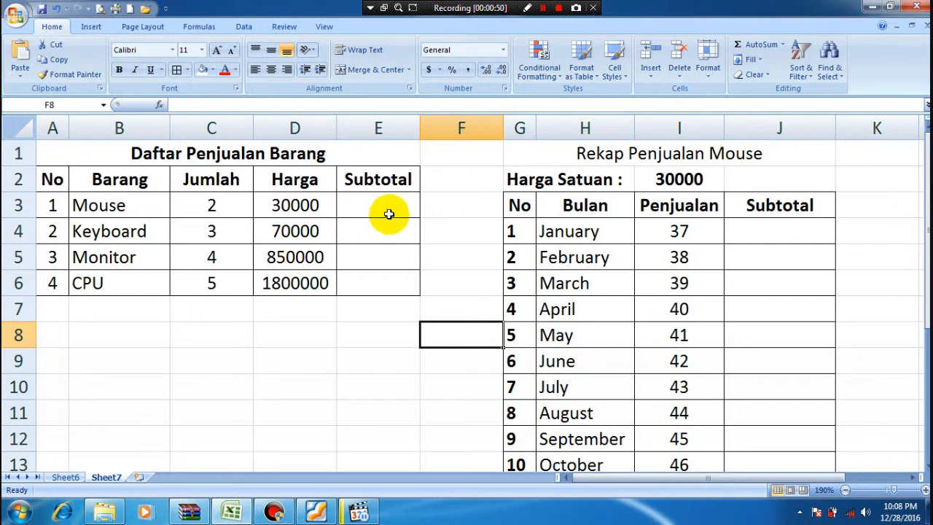
Step: Enter =C3*D3 as the Mouse subtotal in E3 and fill it down to the Keyboard row in E4
click(390, 206)
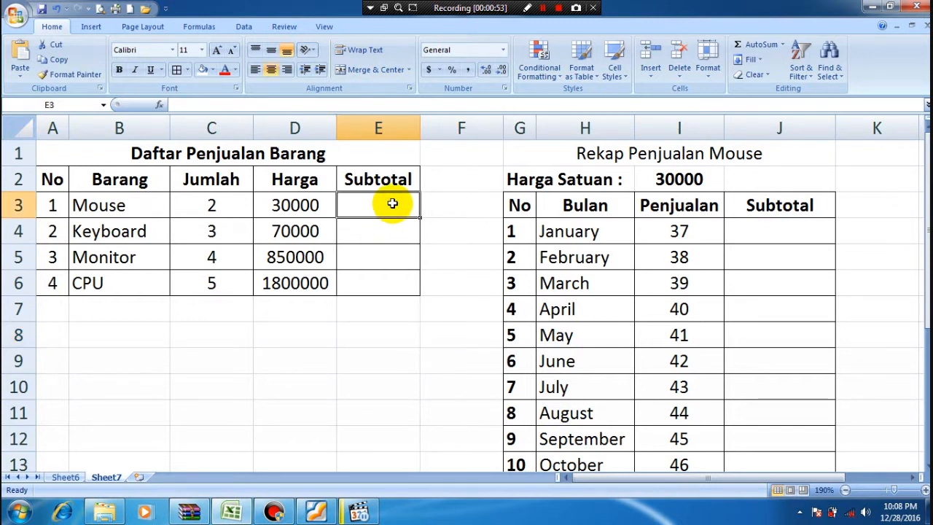
click(211, 178)
click(306, 207)
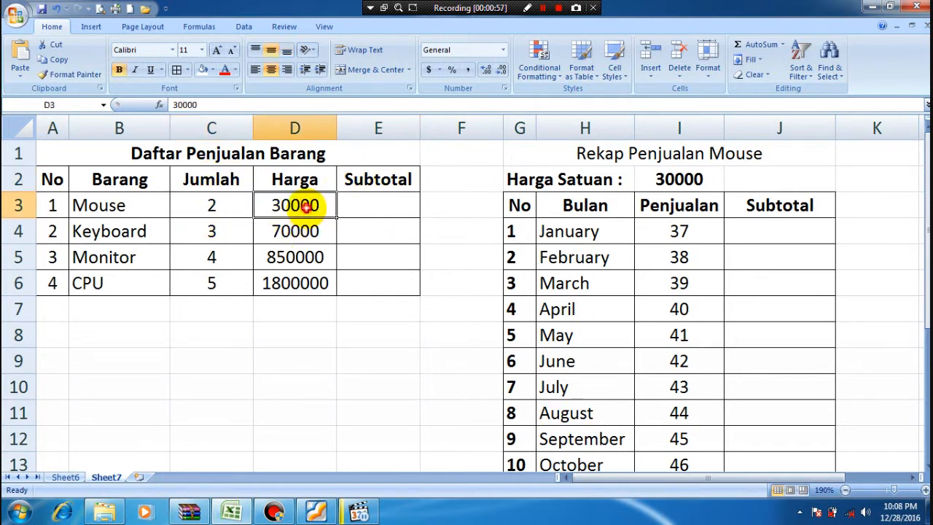
click(363, 205)
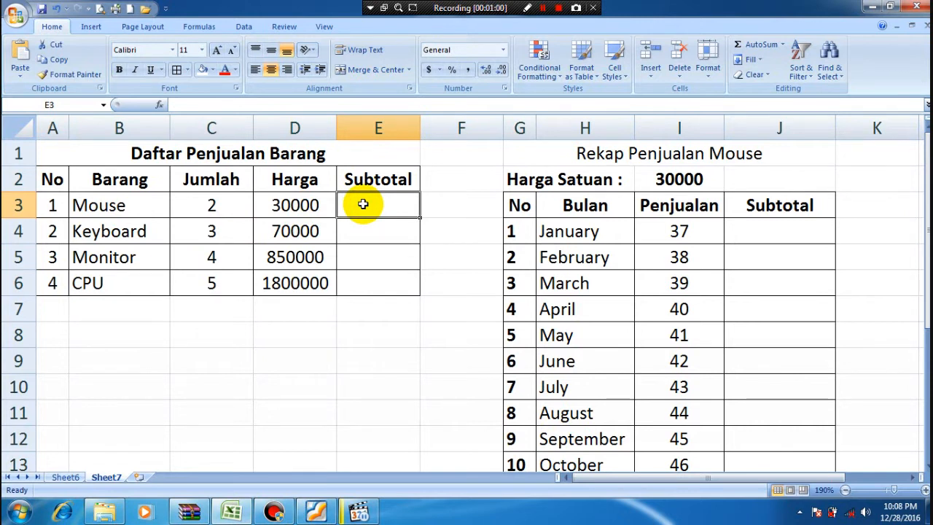
text(=)
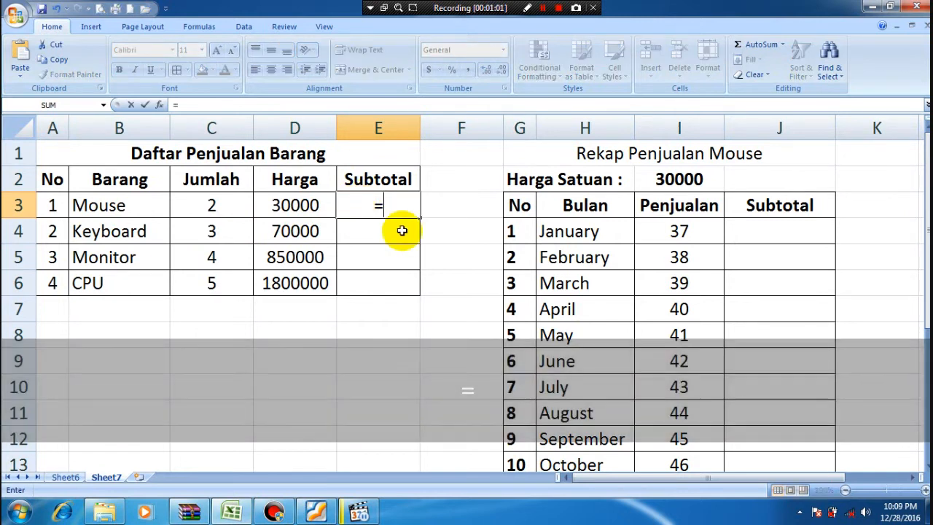
click(220, 199)
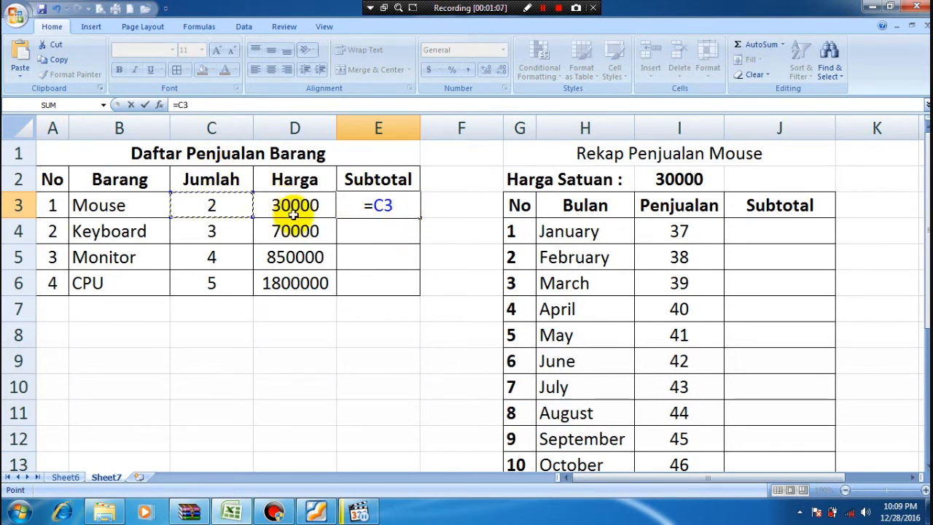
text(*)
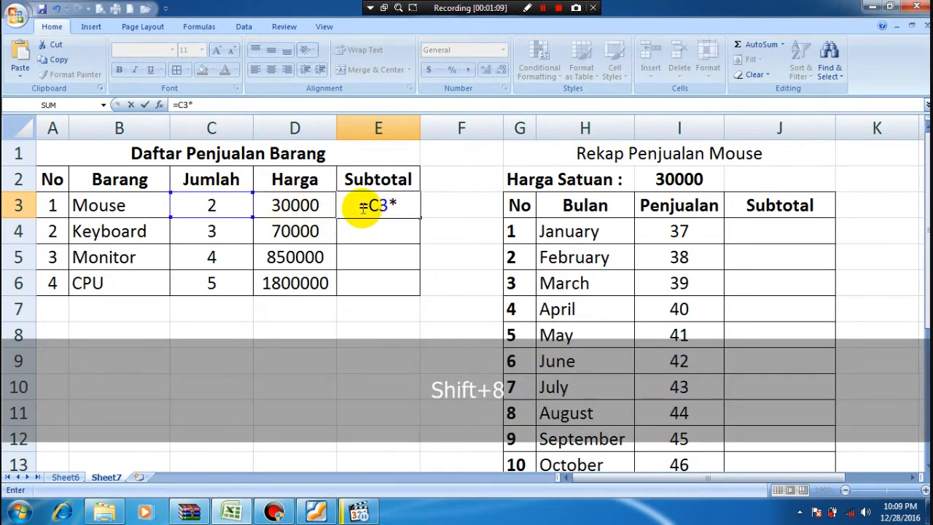
click(303, 205)
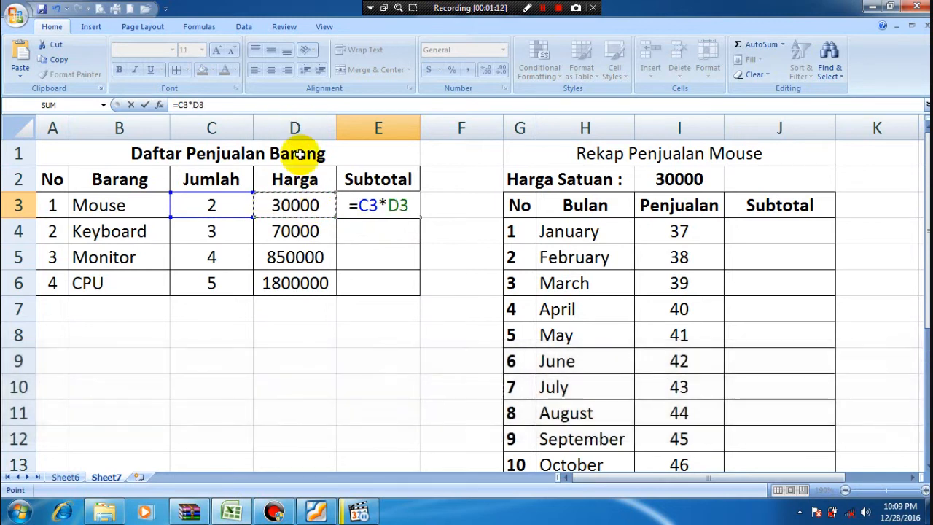
key(Return)
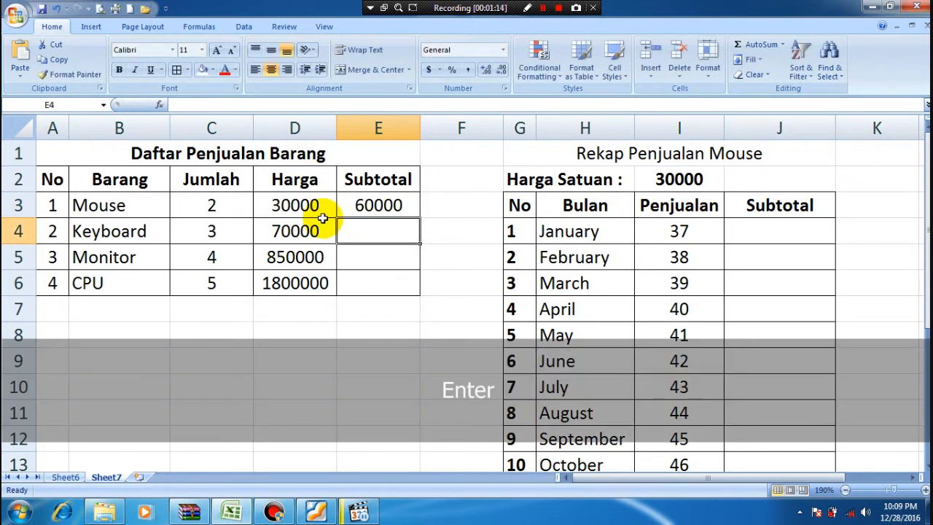
click(379, 207)
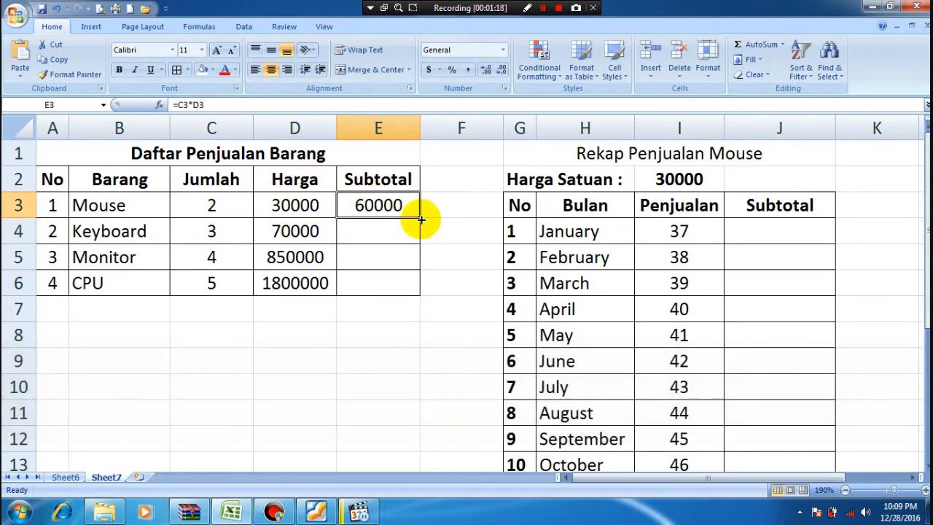
drag(421, 218, 416, 233)
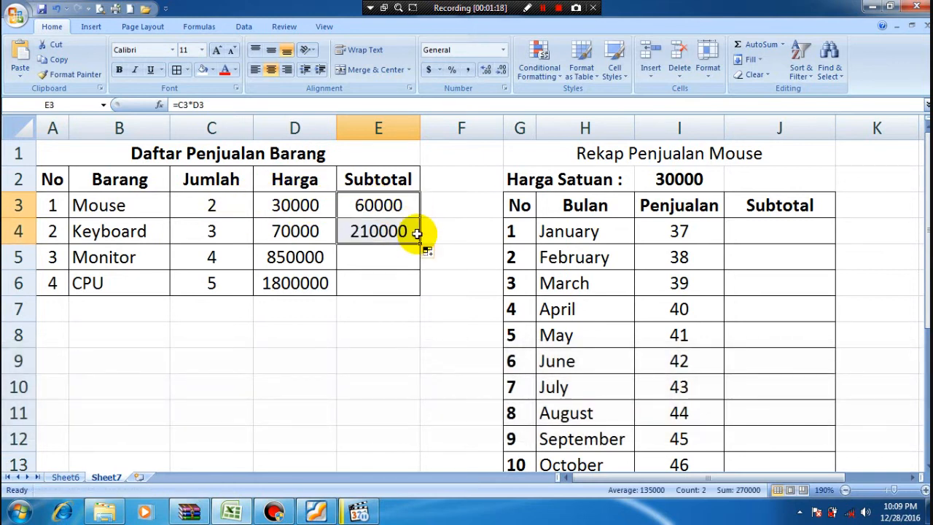
Step: Examine the subtotal formulas in E3 and E4 and the Jumlah and Harga cells they refer to
click(370, 207)
double_click(368, 206)
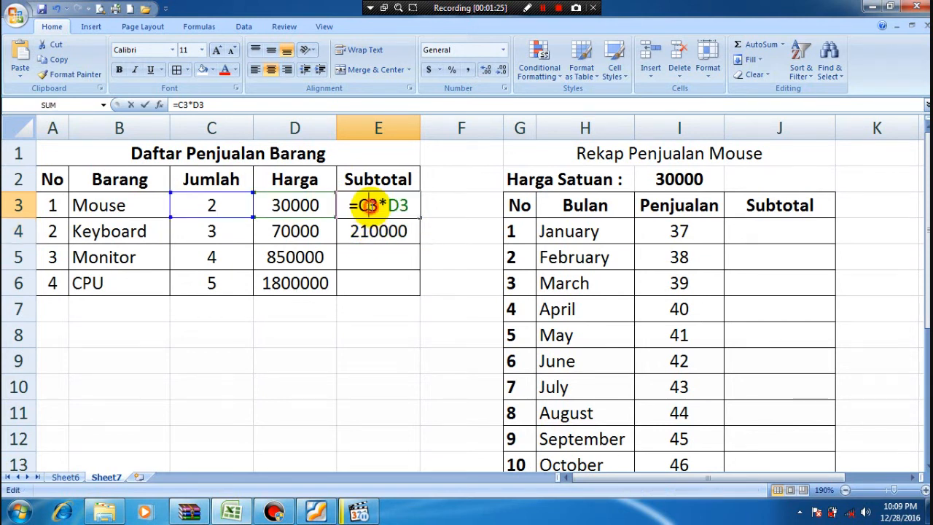
drag(410, 205, 352, 209)
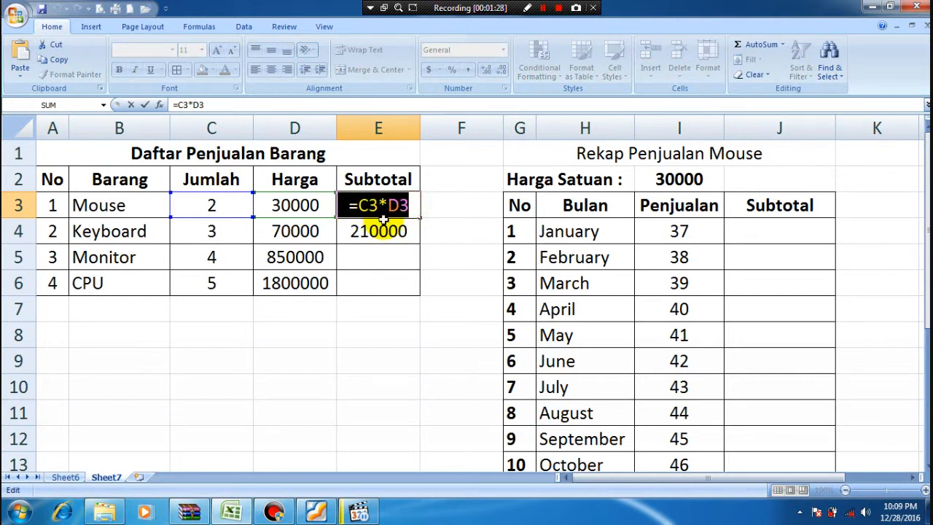
key(Return)
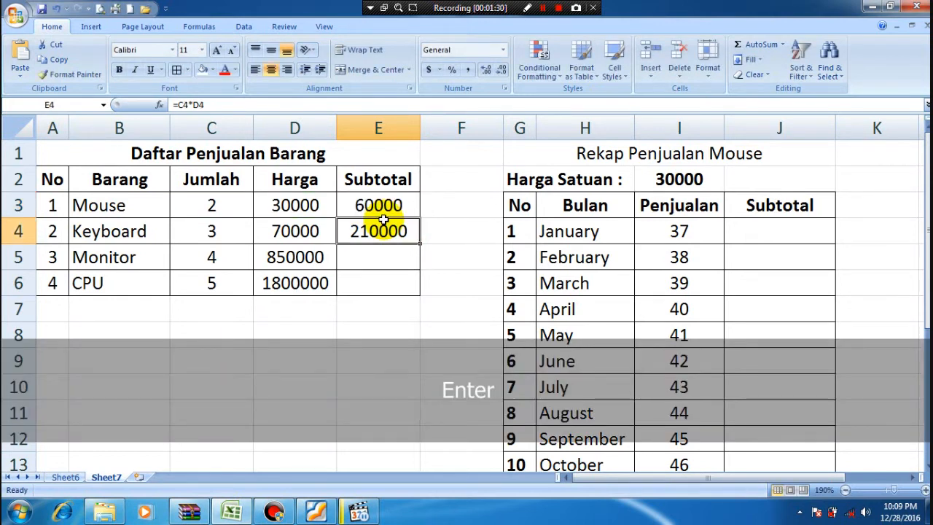
double_click(375, 226)
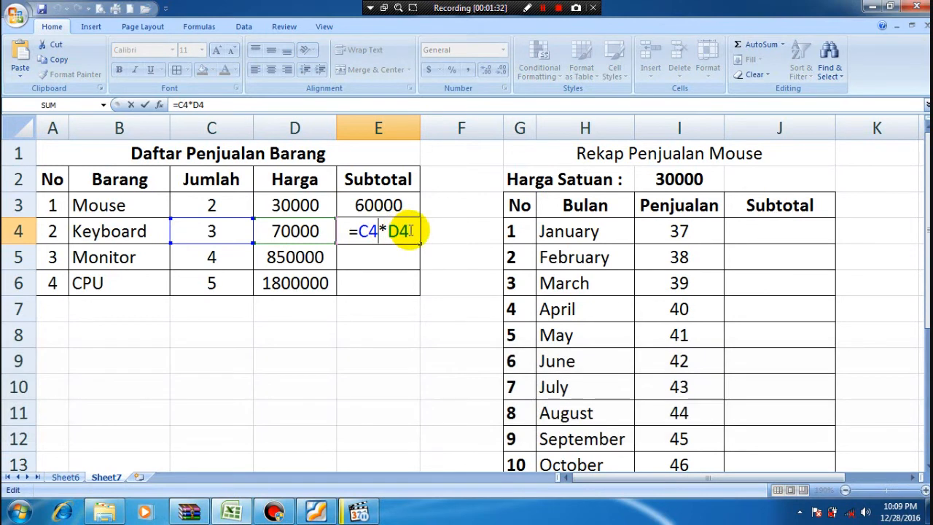
drag(408, 230, 353, 233)
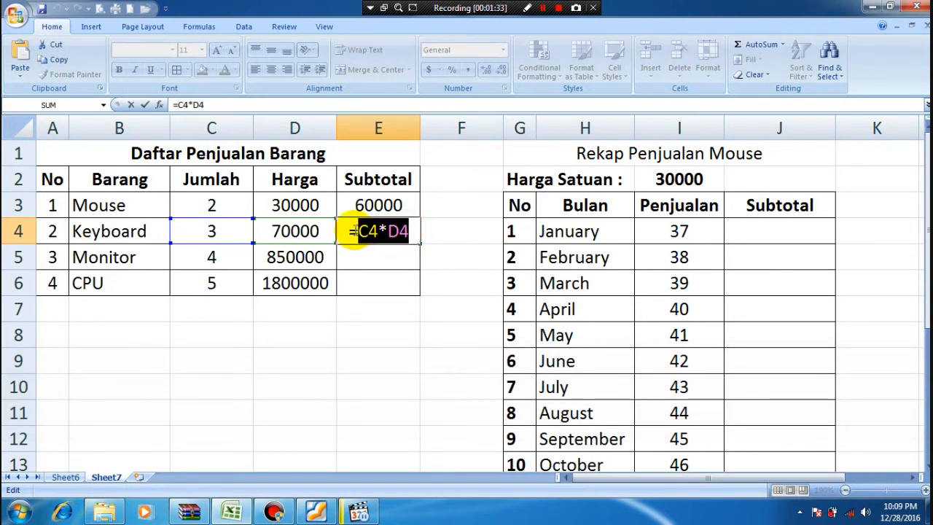
key(Return)
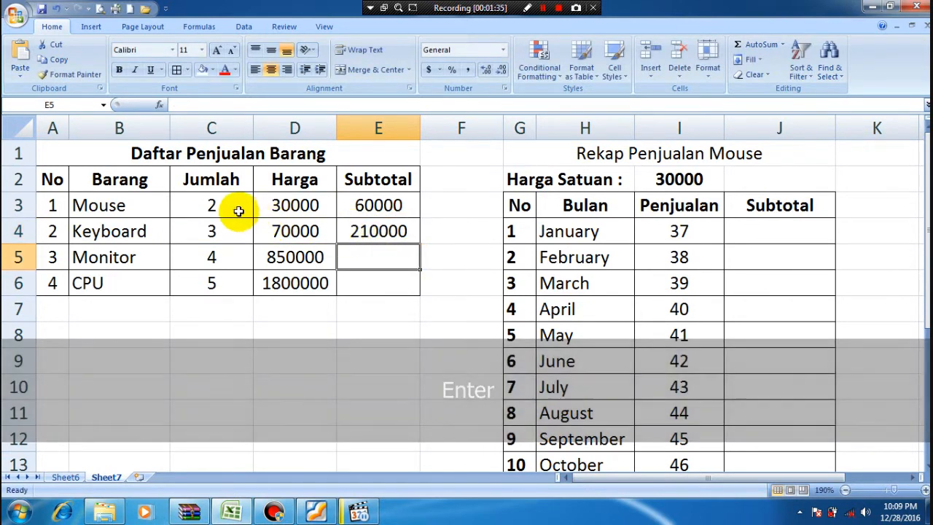
click(228, 203)
click(284, 207)
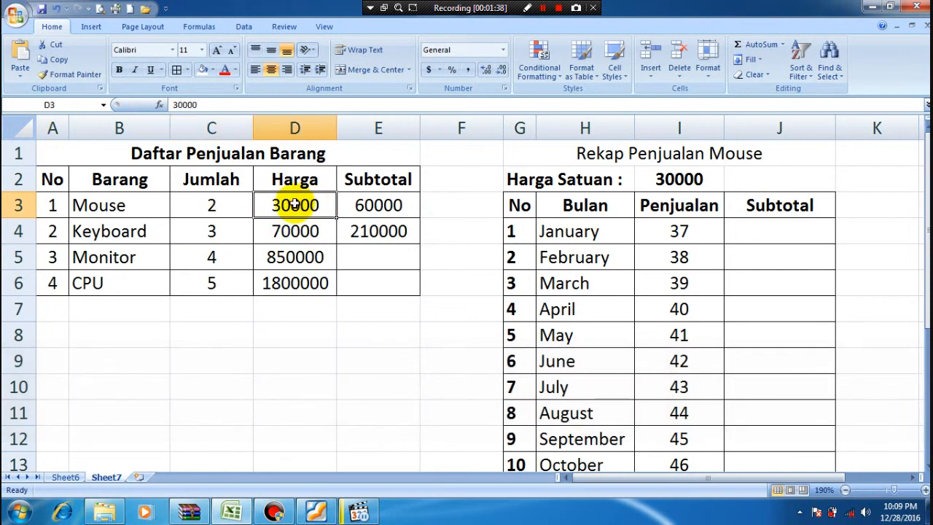
click(221, 232)
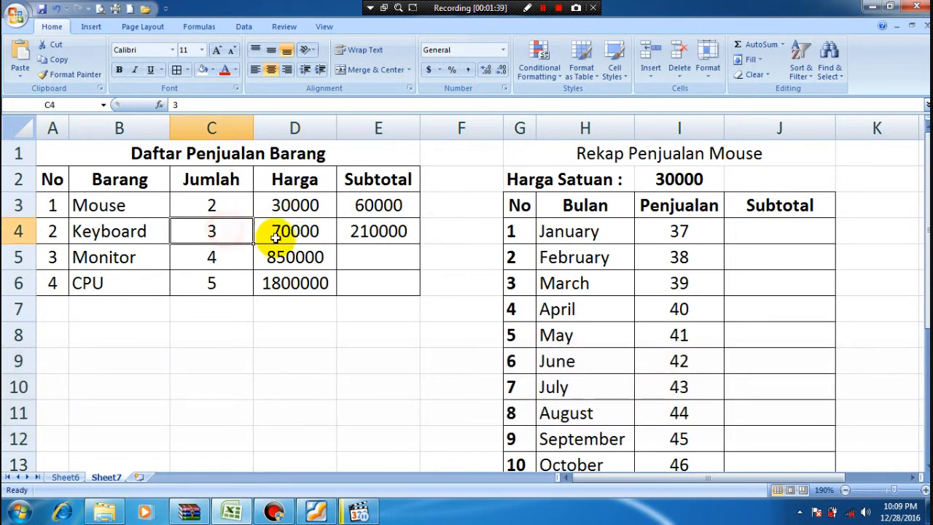
click(277, 237)
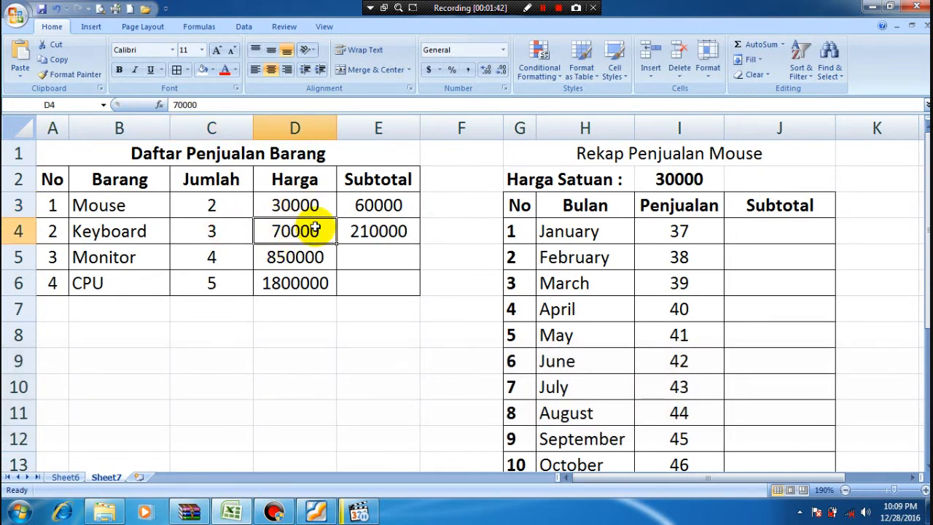
Step: Fill the Keyboard subtotal formula from E4 down through the Monitor and CPU rows to E6
click(374, 234)
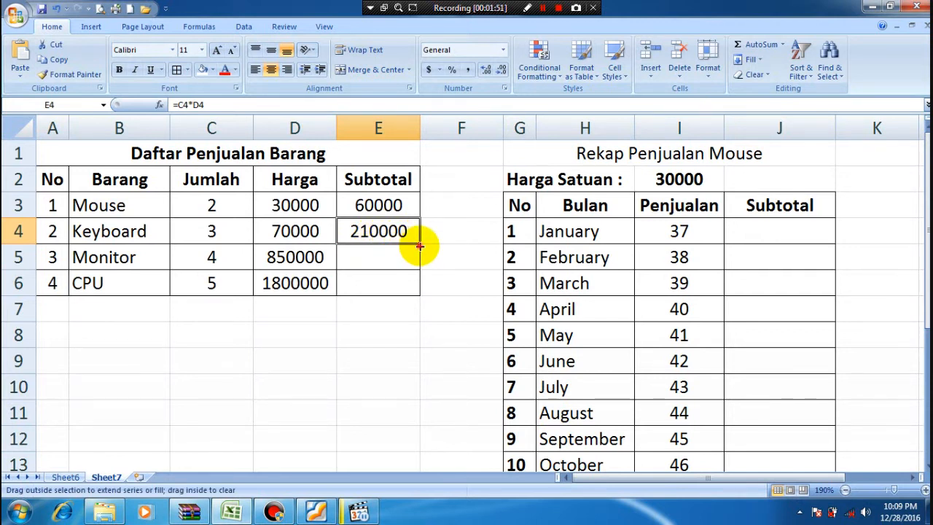
drag(420, 247, 423, 294)
click(454, 201)
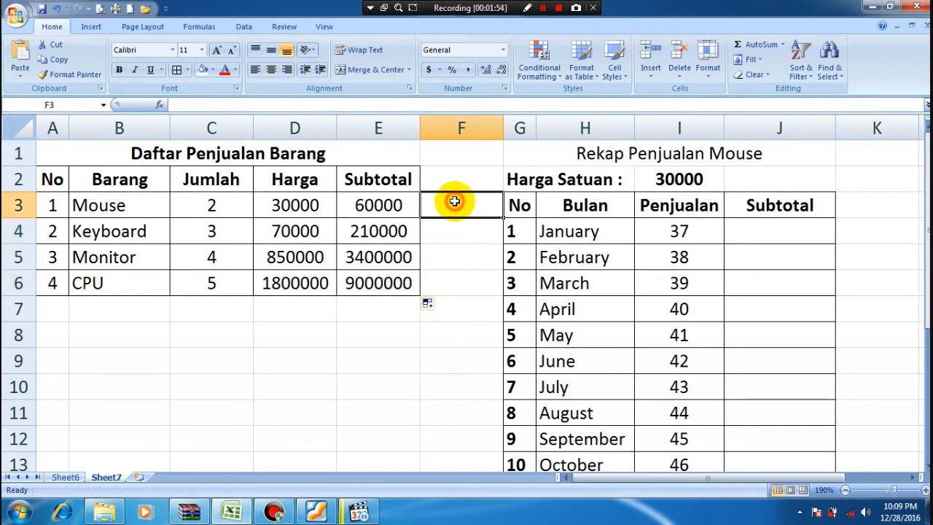
Step: Remove the centre alignment from the Subtotal values in E3:E6
drag(391, 203, 382, 277)
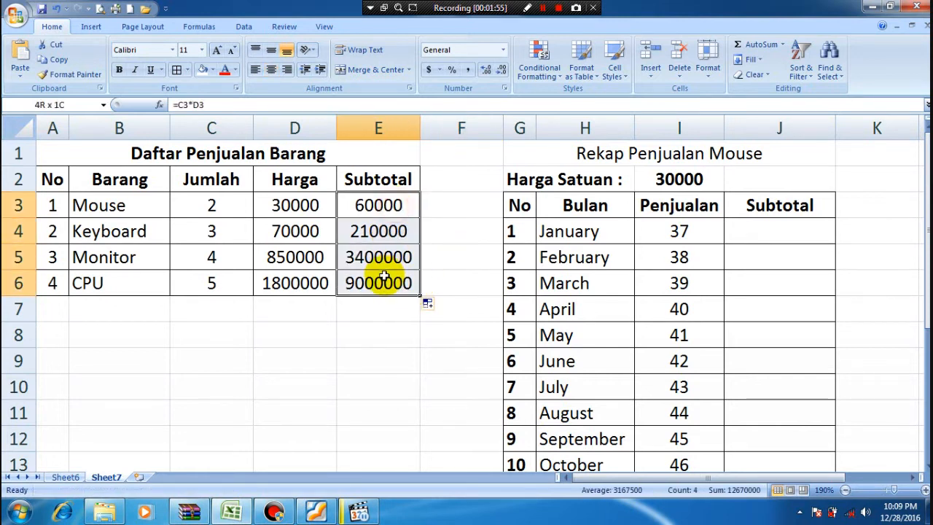
click(270, 73)
click(460, 183)
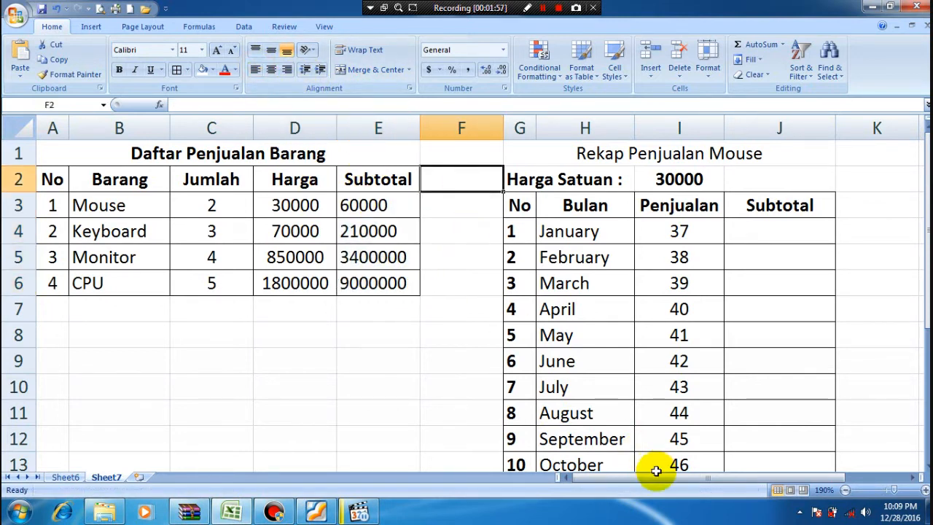
Step: Make the "Rekap Penjualan Mouse" title of the second table bold
drag(656, 477, 681, 479)
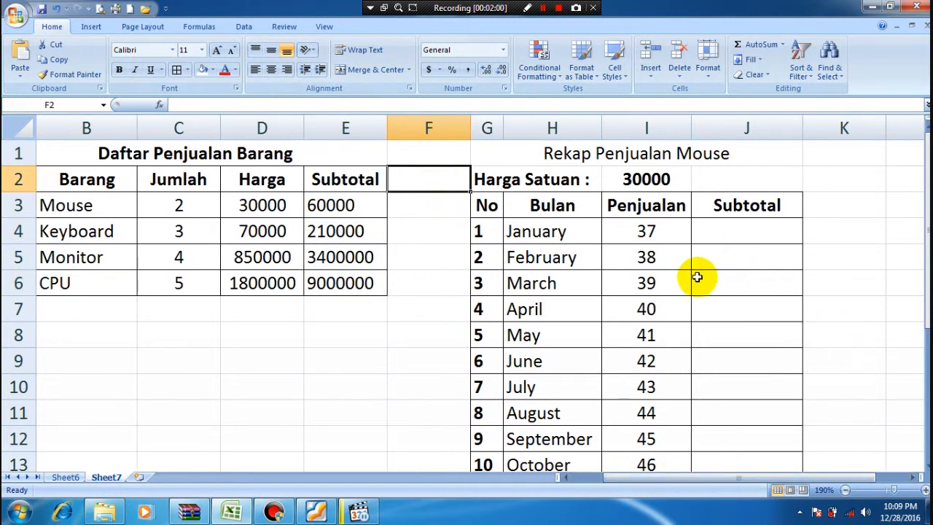
mouse_move(928, 288)
mouse_down()
mouse_move(924, 308)
mouse_move(927, 284)
mouse_up()
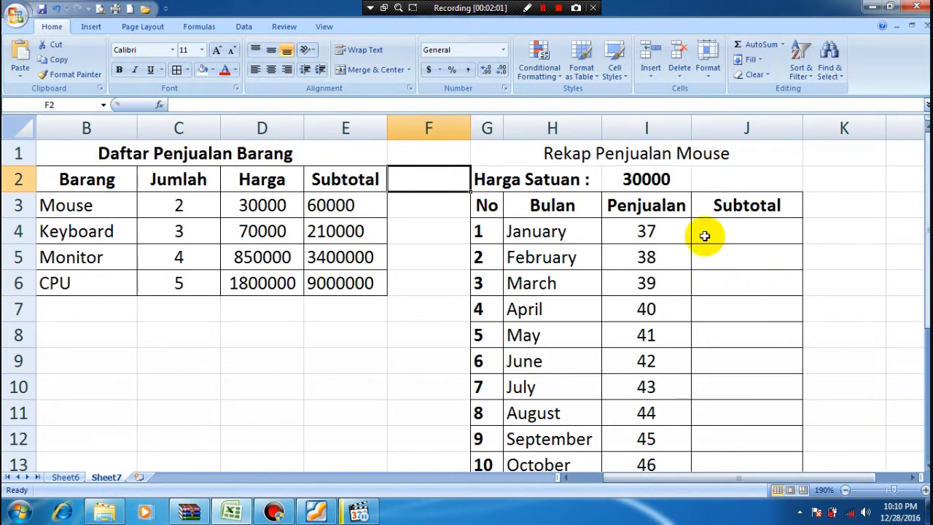
click(529, 152)
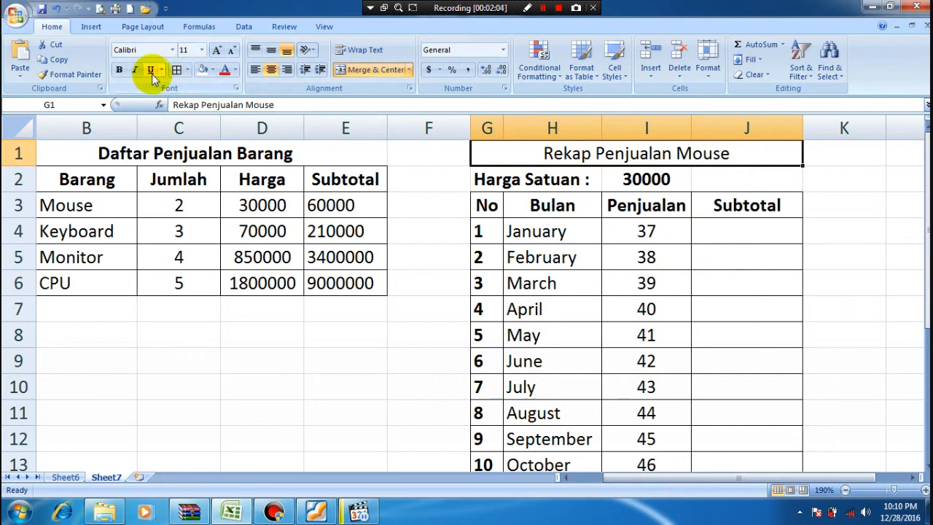
click(118, 70)
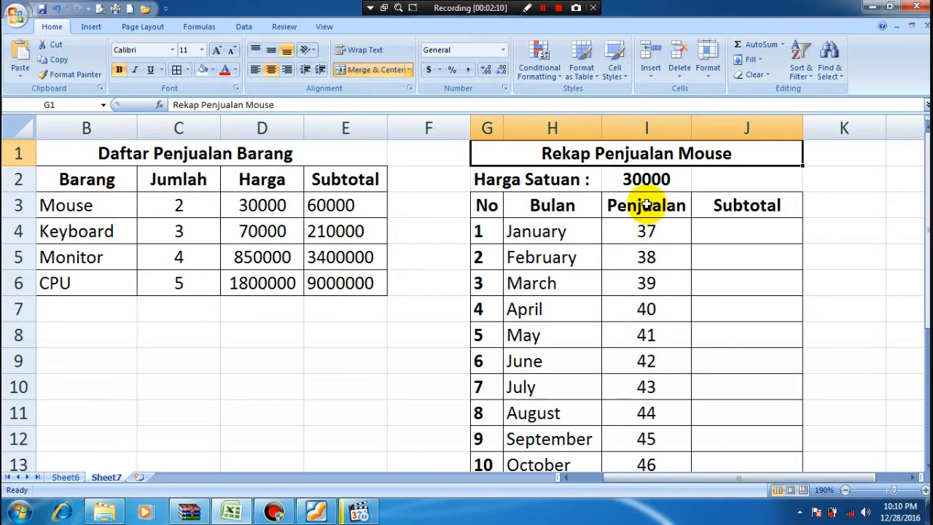
Step: Paste the formula =I4*$I$2 into the January Subtotal cell J4 of the mouse sales table
mouse_move(927, 193)
mouse_down()
mouse_move(922, 277)
mouse_move(924, 198)
mouse_up()
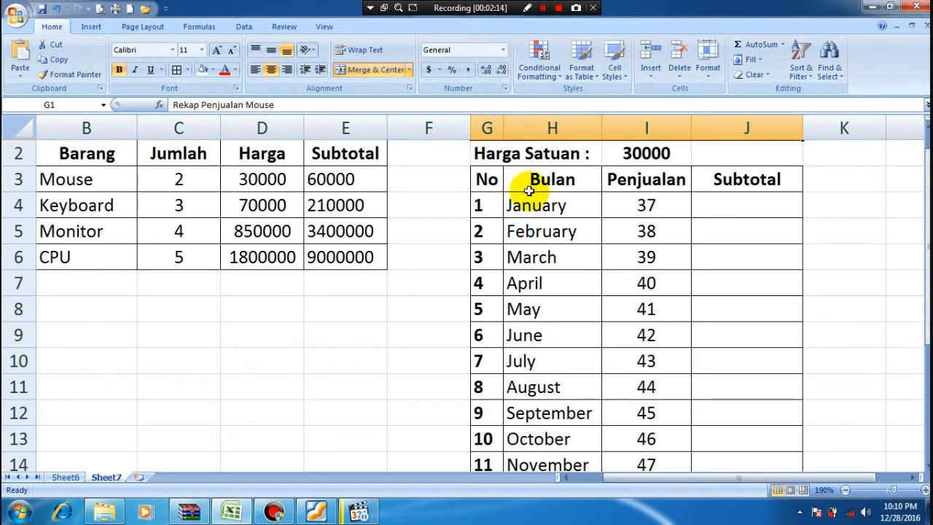
drag(925, 146, 920, 180)
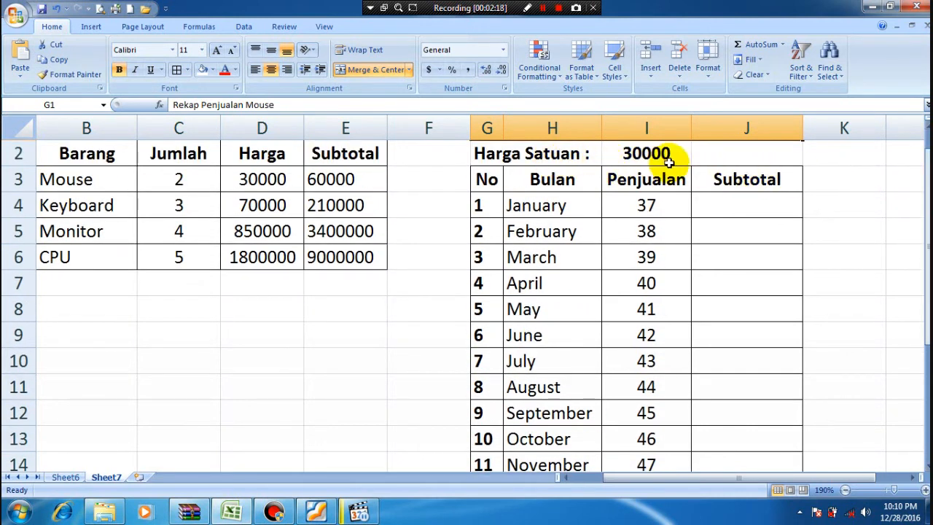
drag(926, 208, 925, 230)
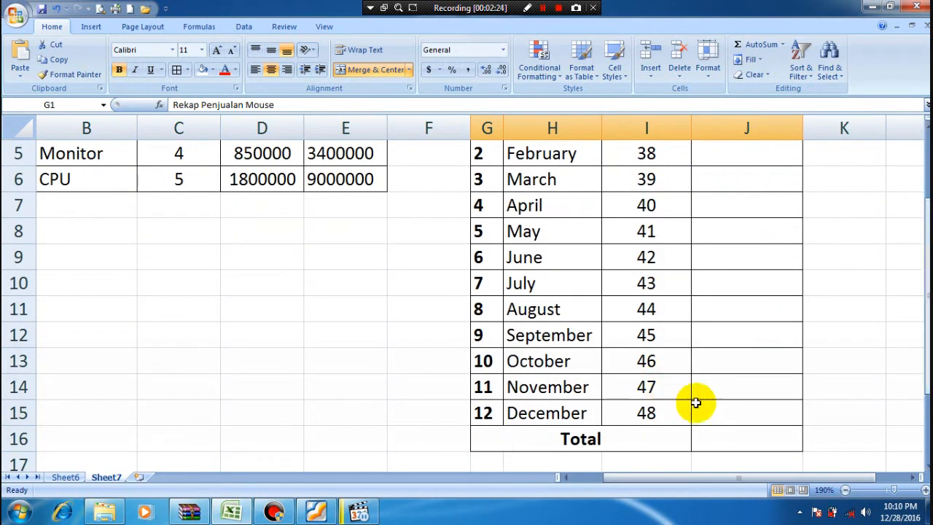
drag(926, 349, 926, 324)
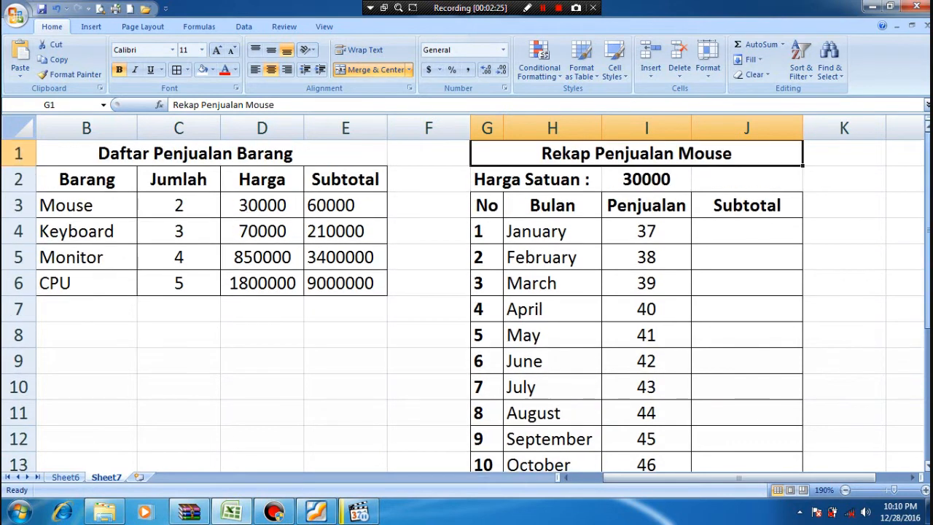
click(744, 232)
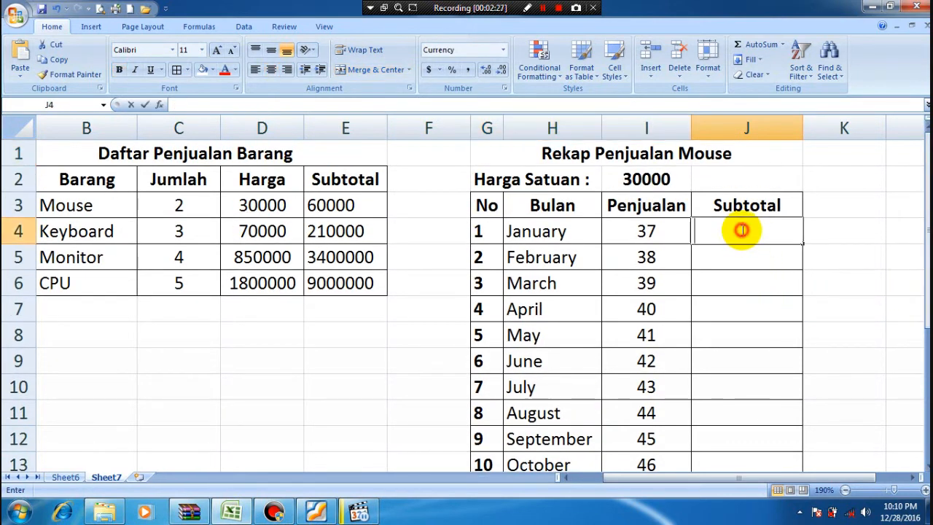
right_click(715, 232)
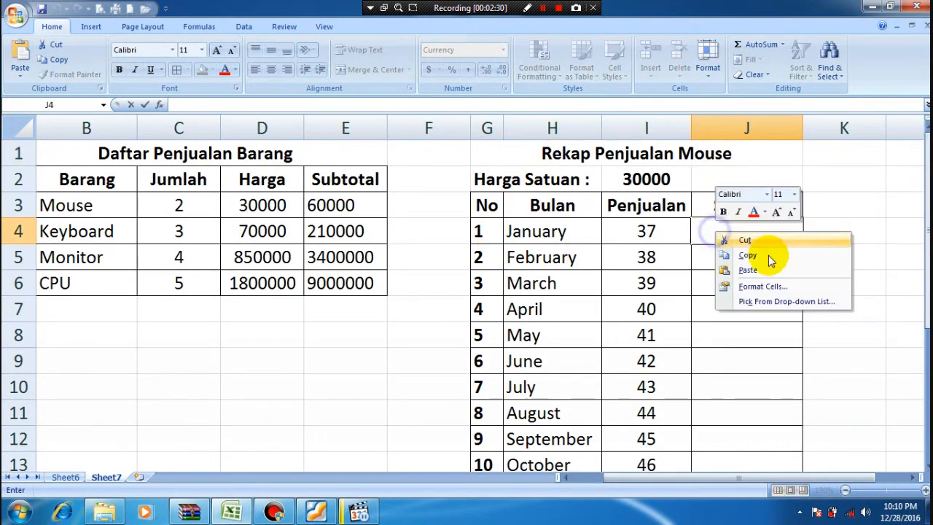
click(774, 271)
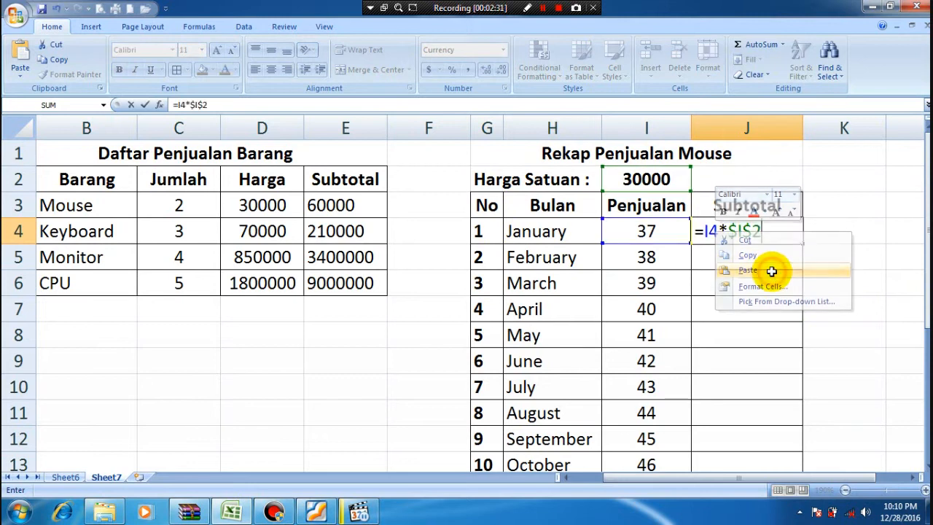
Step: Review the relative I4 and absolute $I$2 references in the January subtotal formula and commit it
drag(764, 231, 701, 234)
click(753, 231)
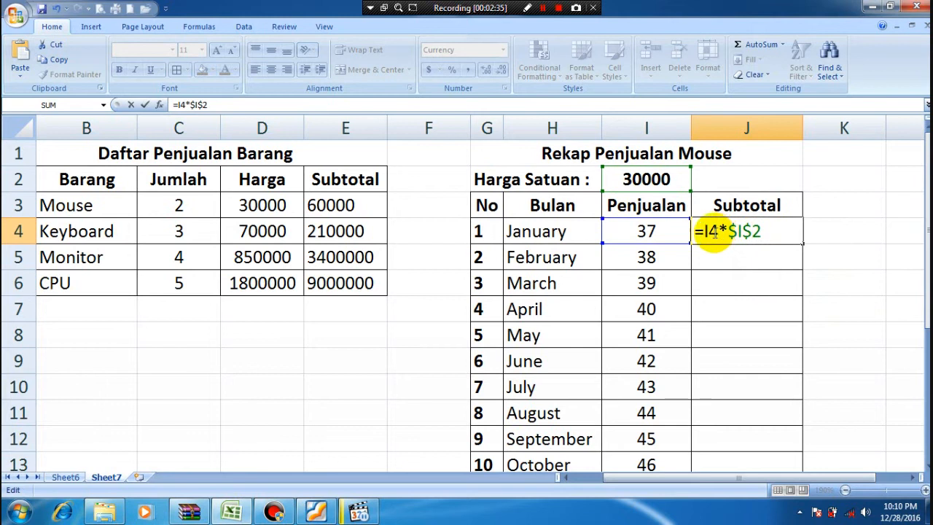
drag(701, 232, 724, 232)
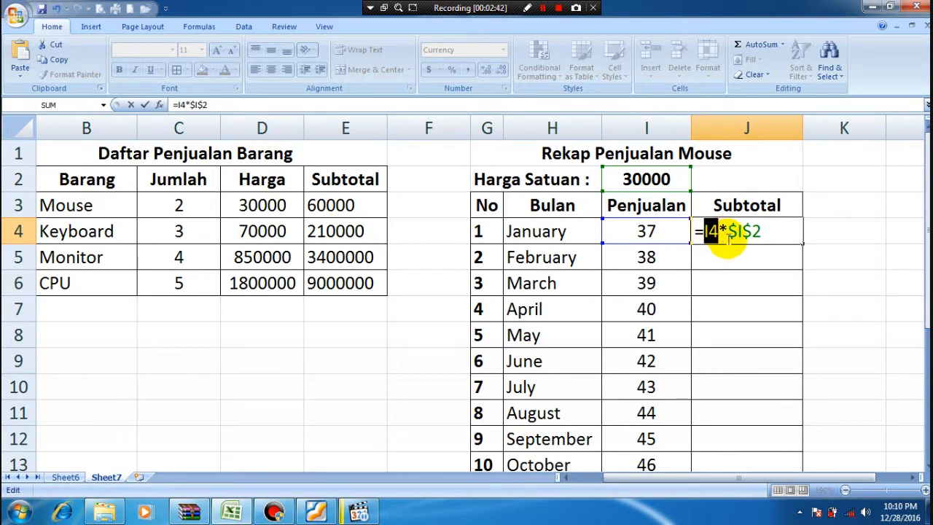
drag(718, 231, 711, 231)
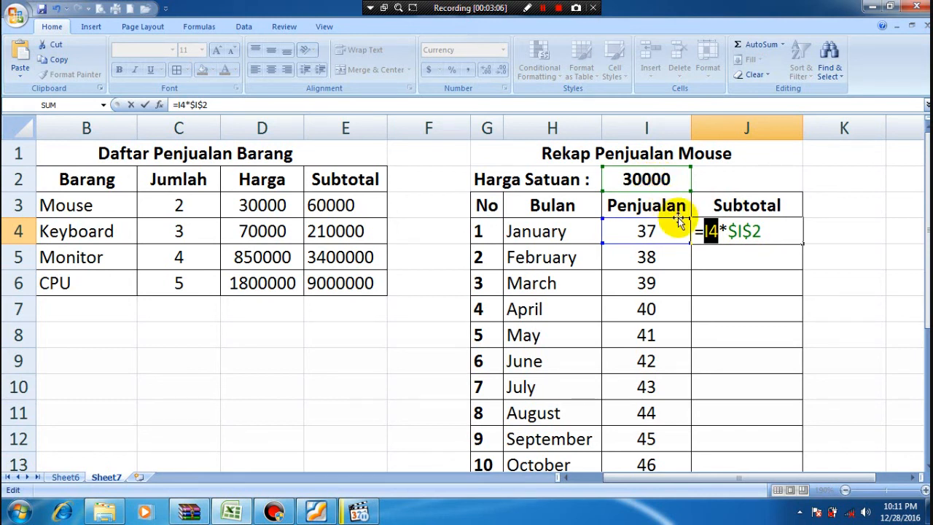
drag(772, 232, 743, 232)
click(744, 232)
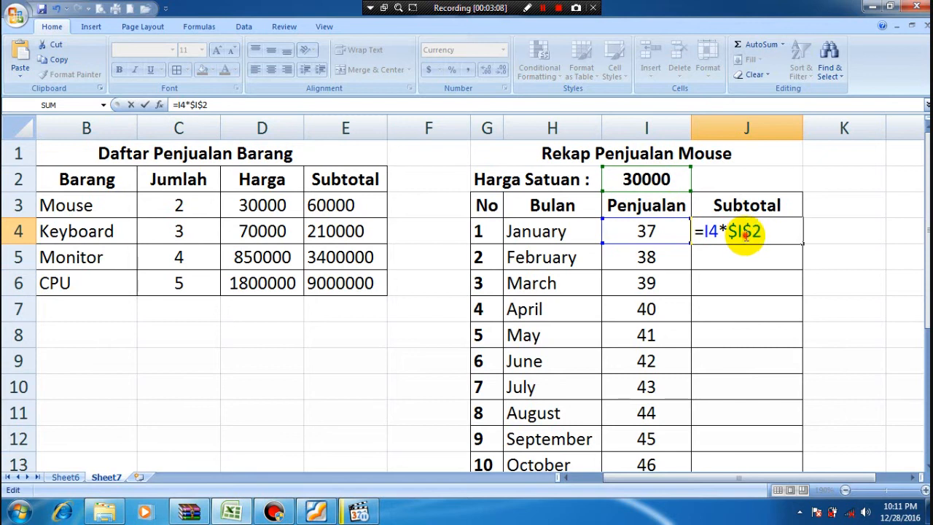
click(764, 232)
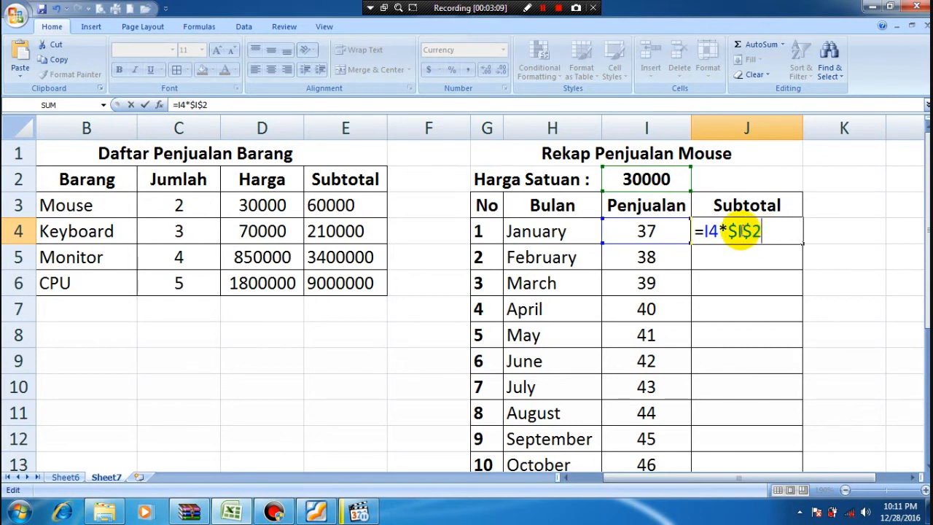
drag(739, 232, 729, 231)
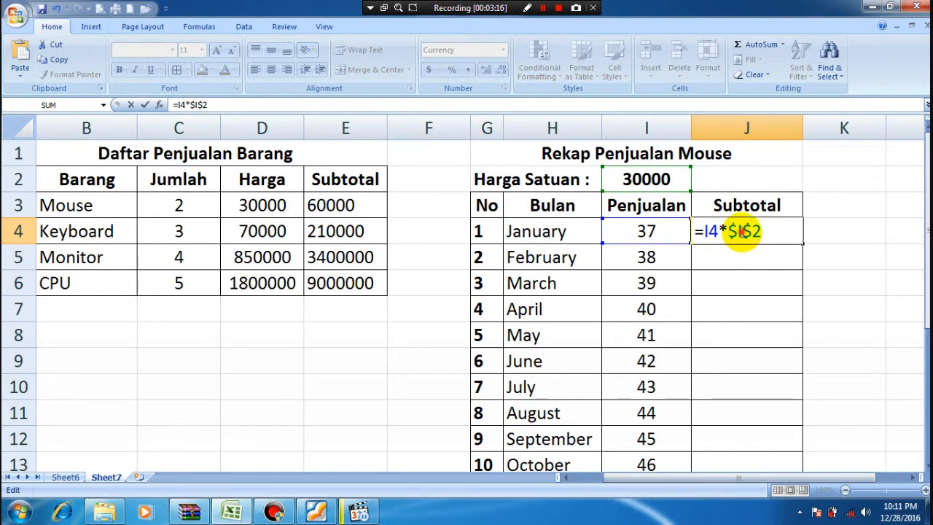
drag(743, 231, 735, 231)
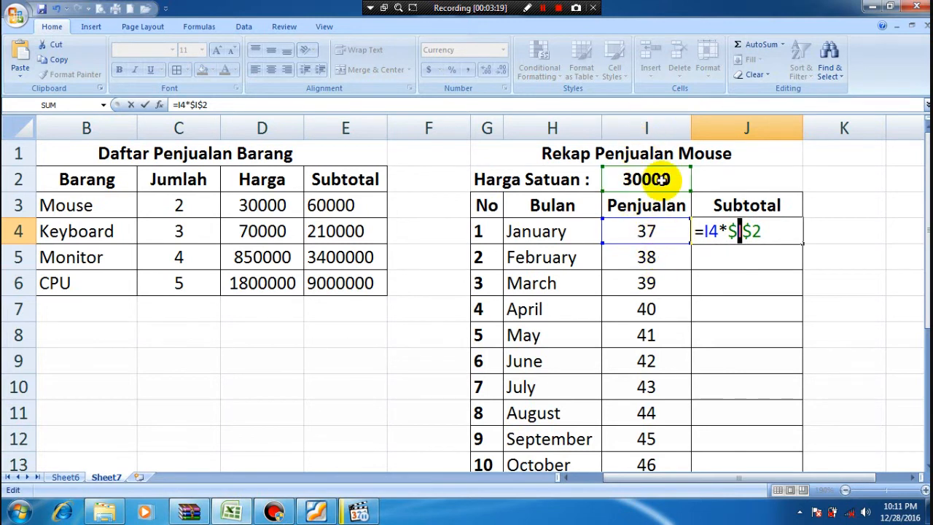
double_click(757, 231)
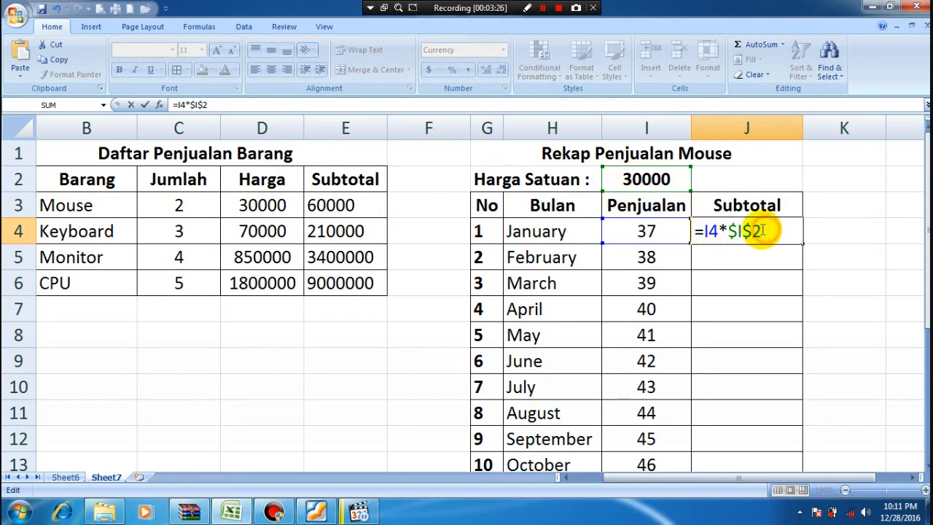
drag(763, 231, 731, 232)
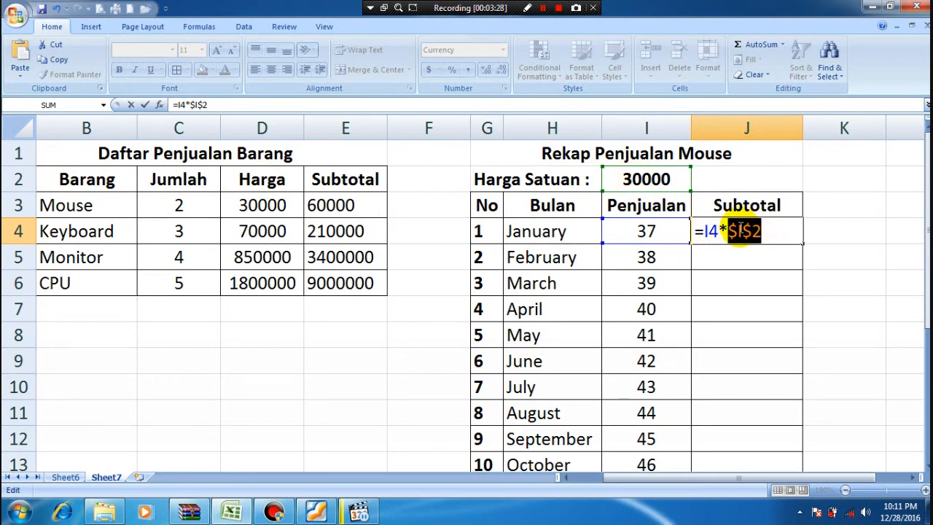
drag(763, 232, 696, 233)
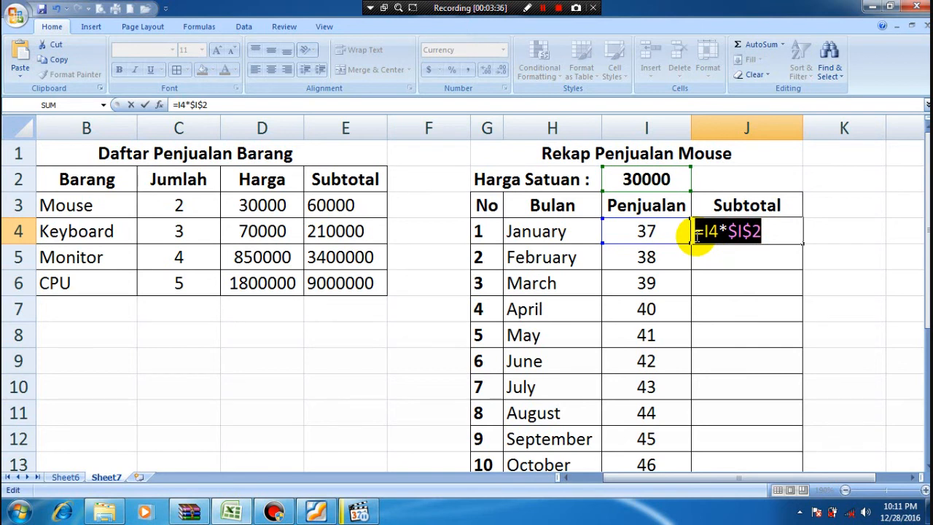
key(Return)
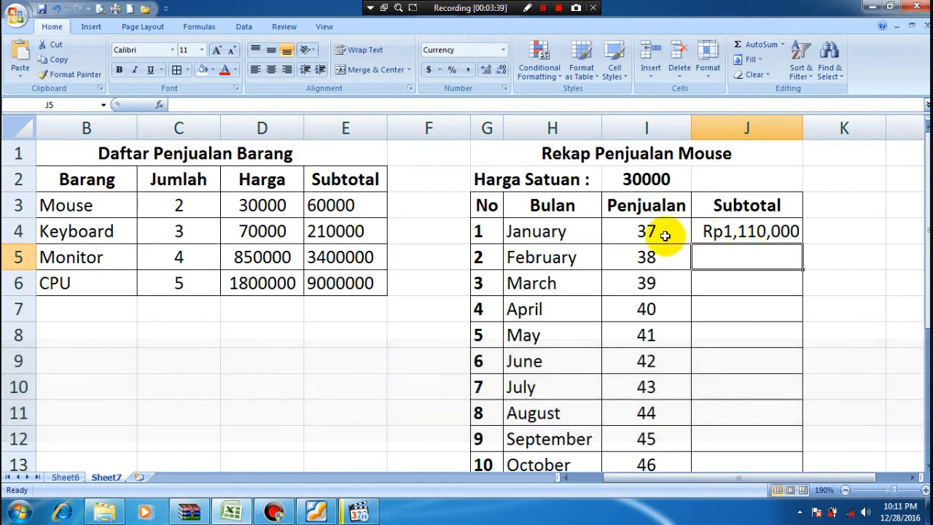
Step: Recheck the $I$2 reference in J4 and fill the formula down through the May row to J8
click(747, 232)
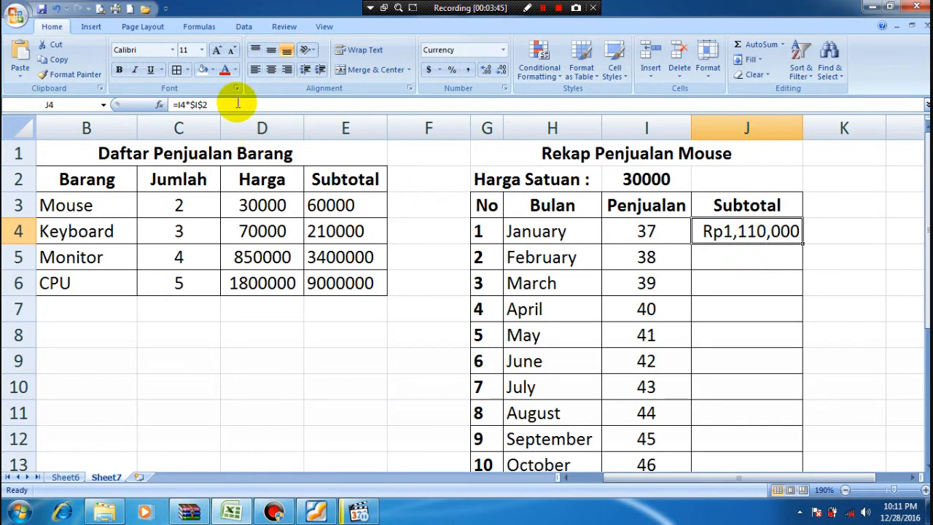
drag(240, 102, 144, 106)
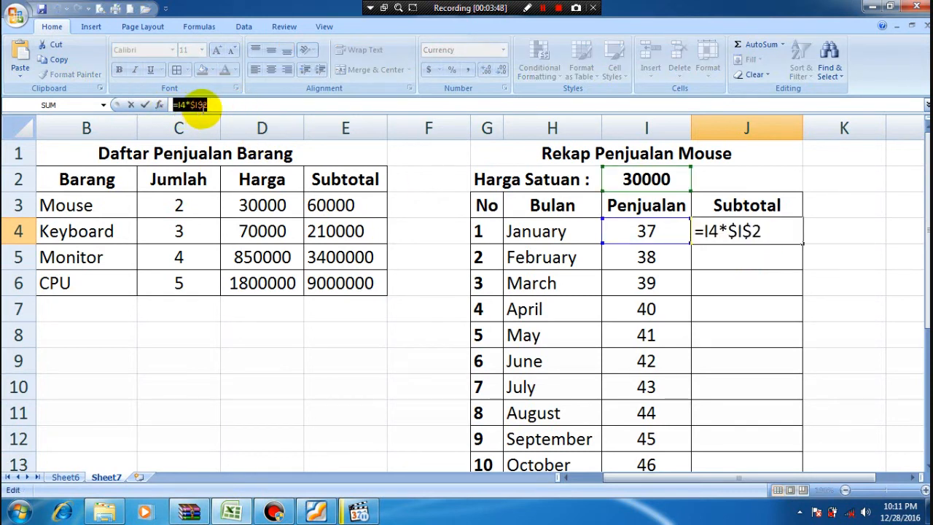
drag(217, 102, 198, 104)
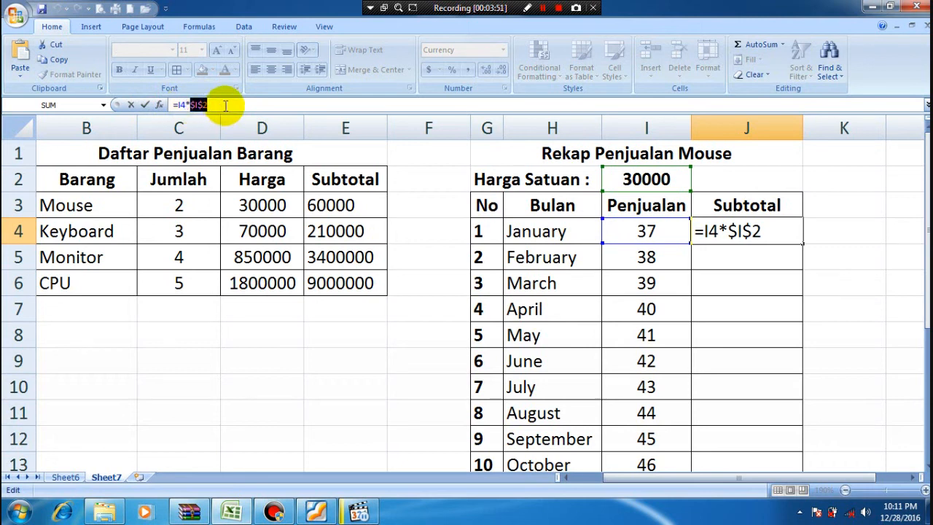
click(749, 232)
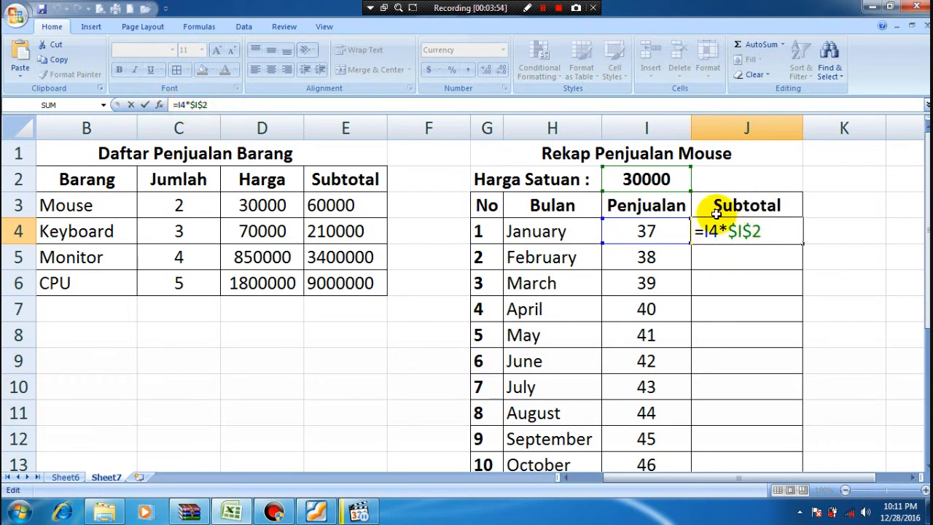
key(shift+Return)
click(763, 231)
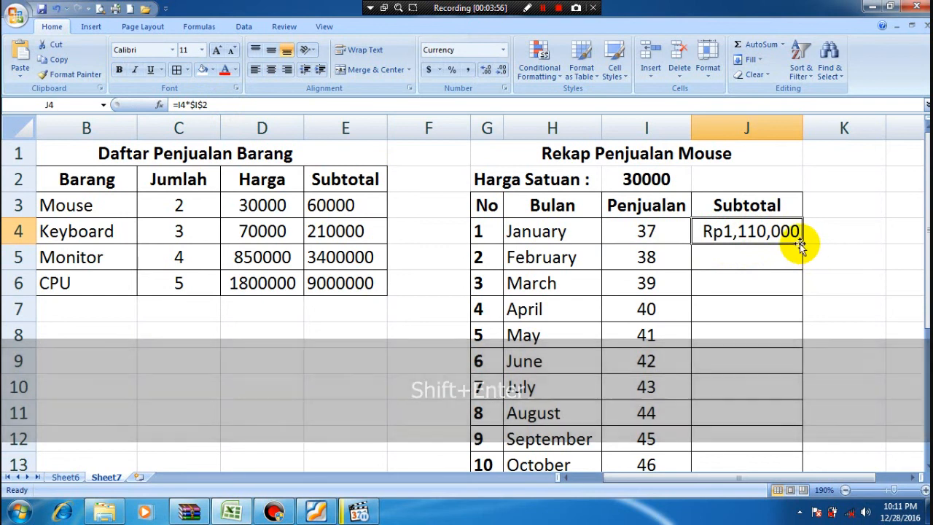
drag(802, 243, 798, 340)
Step: Compare the January and February subtotal formulas in J4 and J5 and the Harga Satuan cell I2 they refer to
click(756, 258)
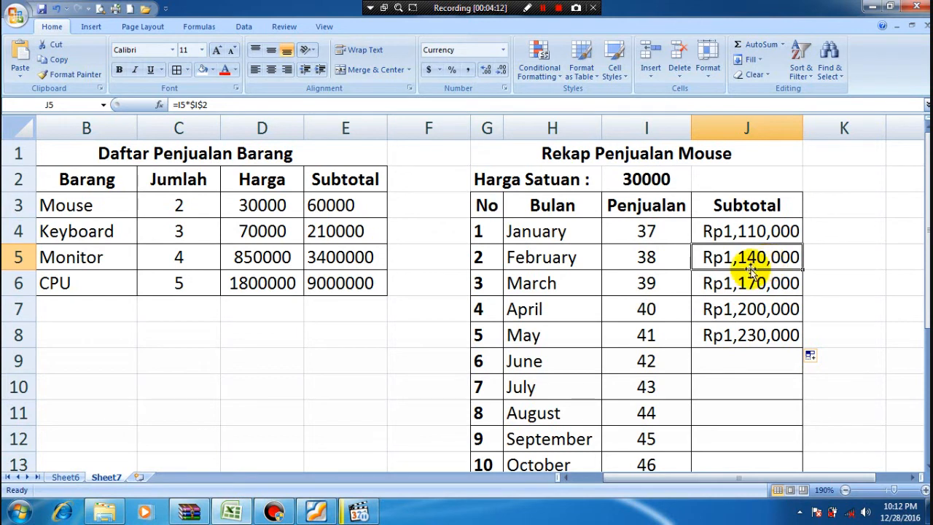
click(638, 179)
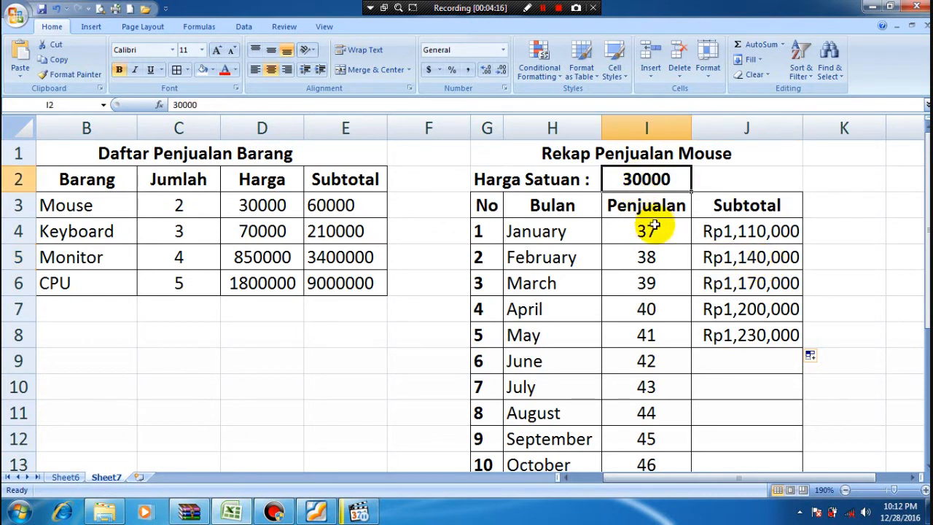
double_click(733, 234)
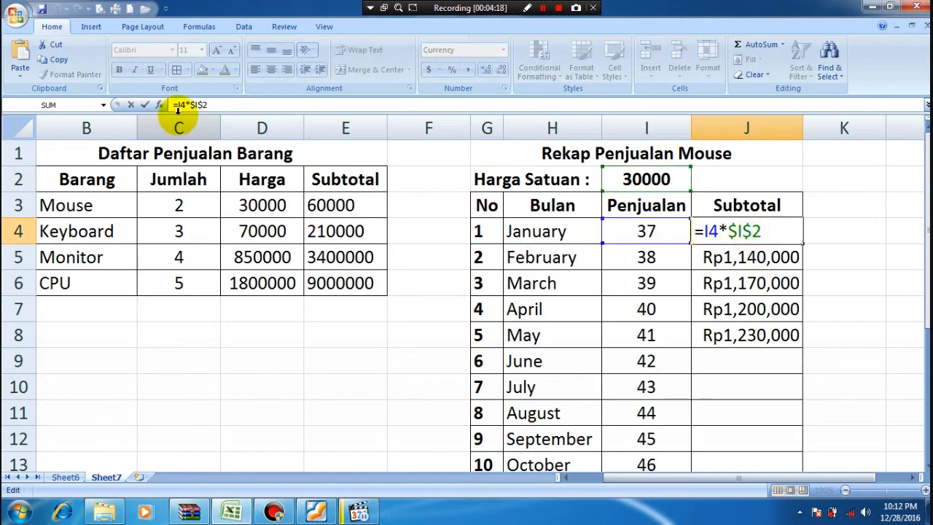
drag(204, 104, 160, 102)
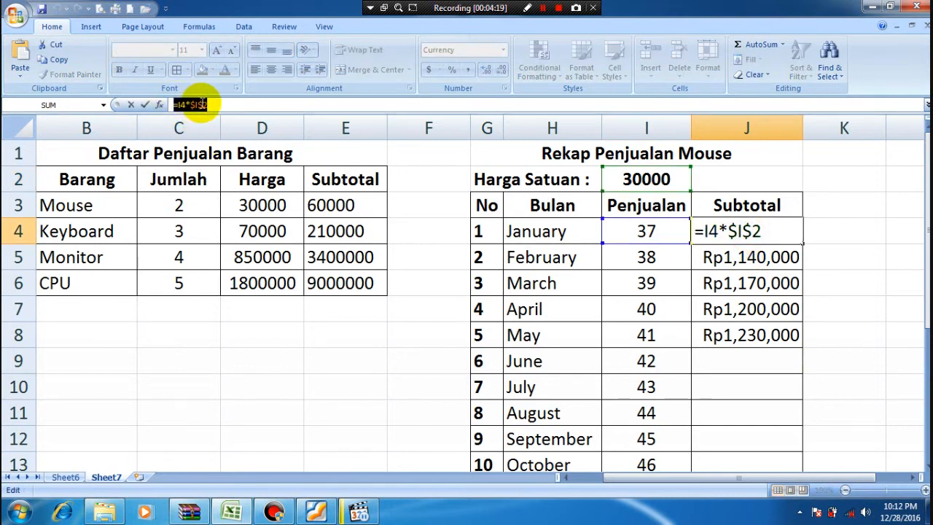
click(726, 257)
key(ctrl+z)
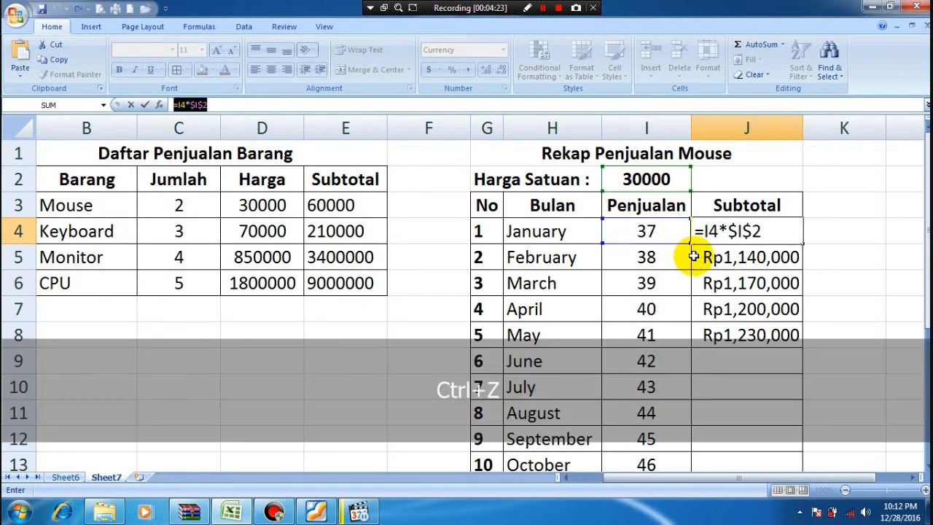
key(Return)
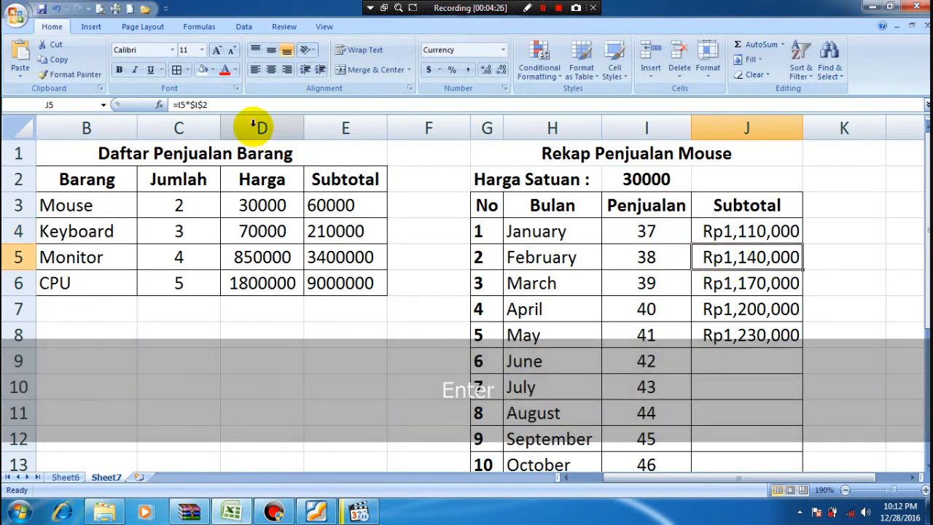
drag(229, 104, 177, 110)
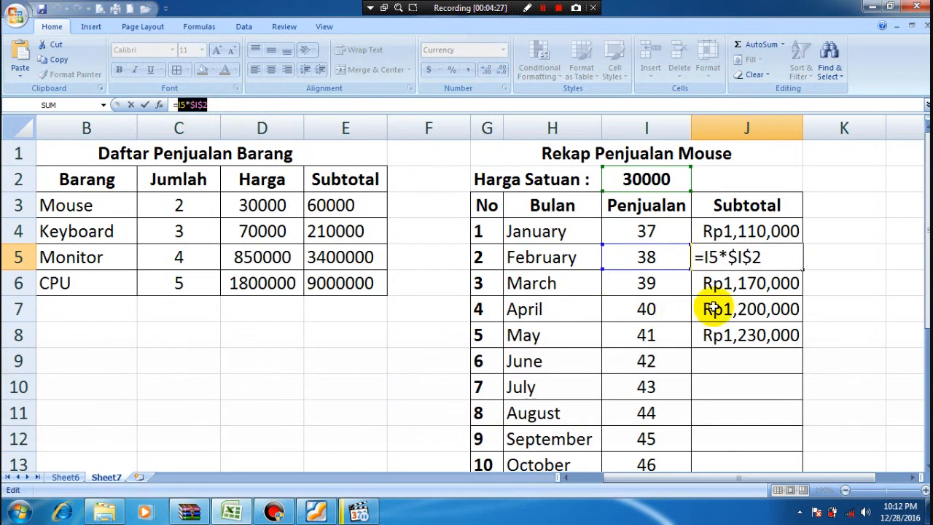
key(Return)
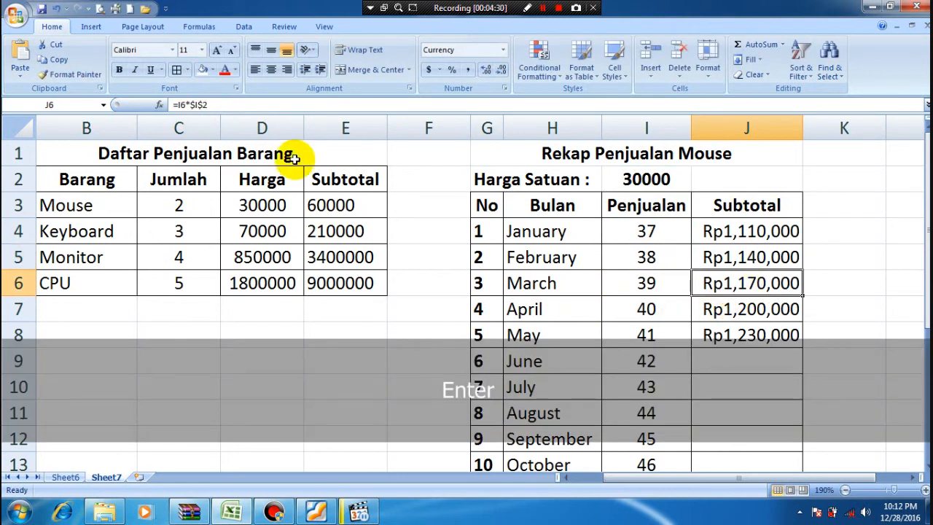
click(659, 178)
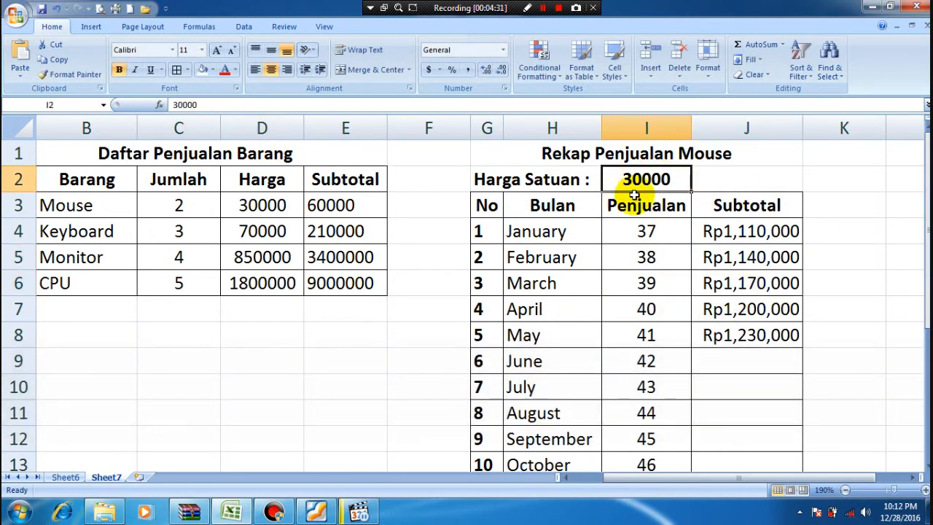
Step: Examine the relative references in the Mouse subtotal formula in E3 of the first table
click(384, 217)
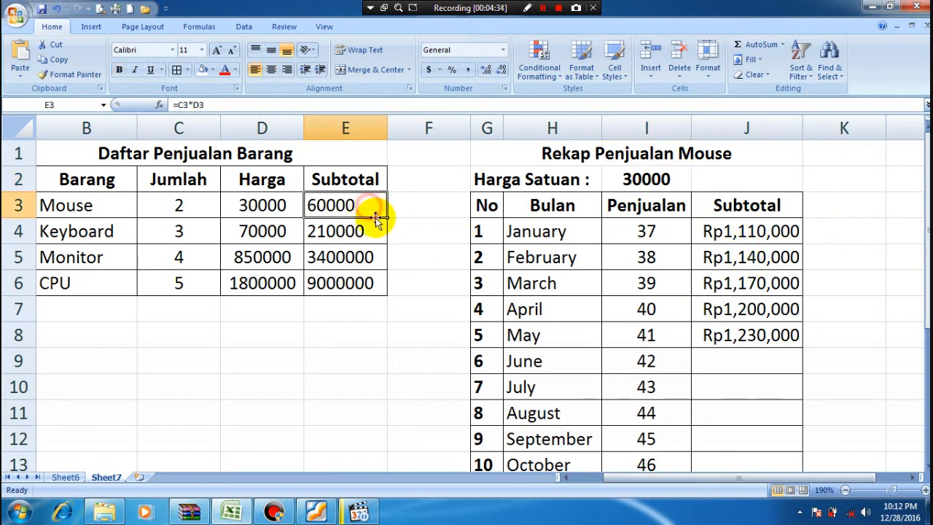
double_click(379, 212)
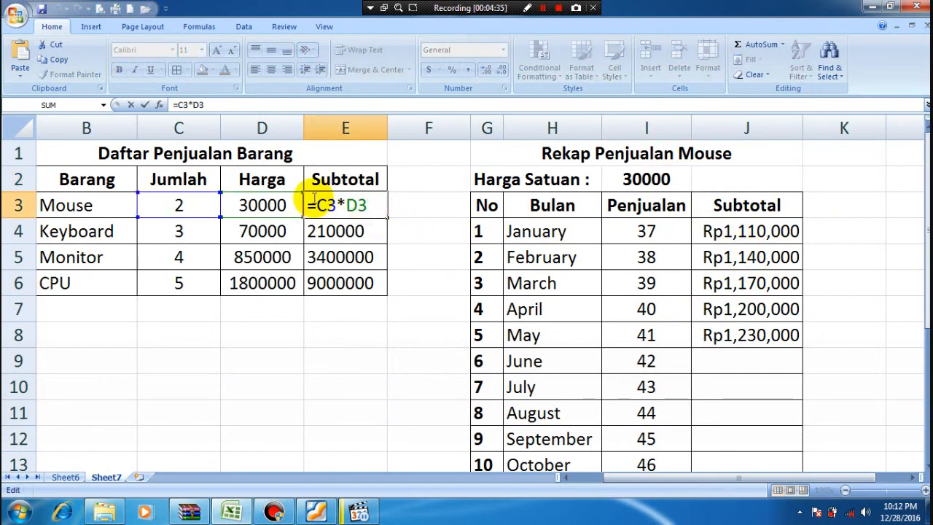
drag(363, 206, 405, 204)
key(Return)
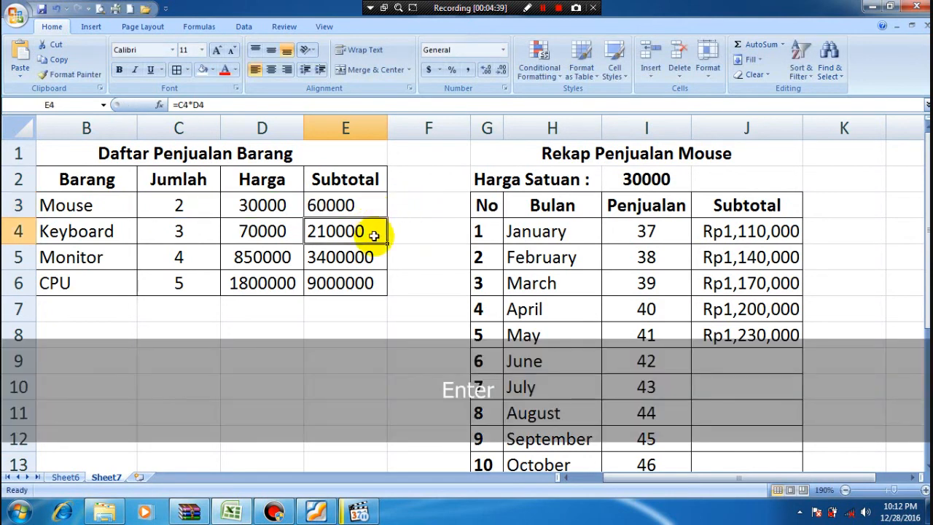
Step: Compare the relative references in the Keyboard subtotal formula in E4 with the January subtotal formula in J4 and its source cells I4 and I2
double_click(367, 228)
drag(367, 228, 300, 230)
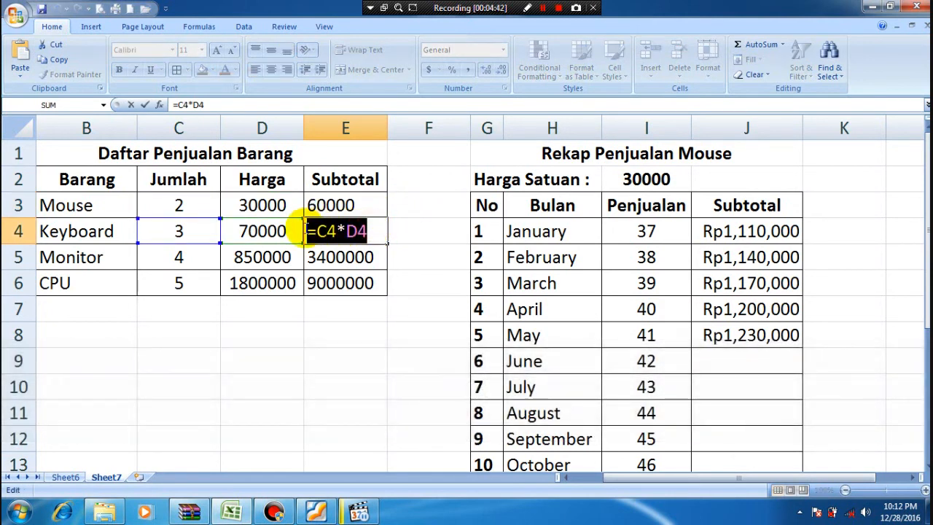
click(370, 233)
click(400, 233)
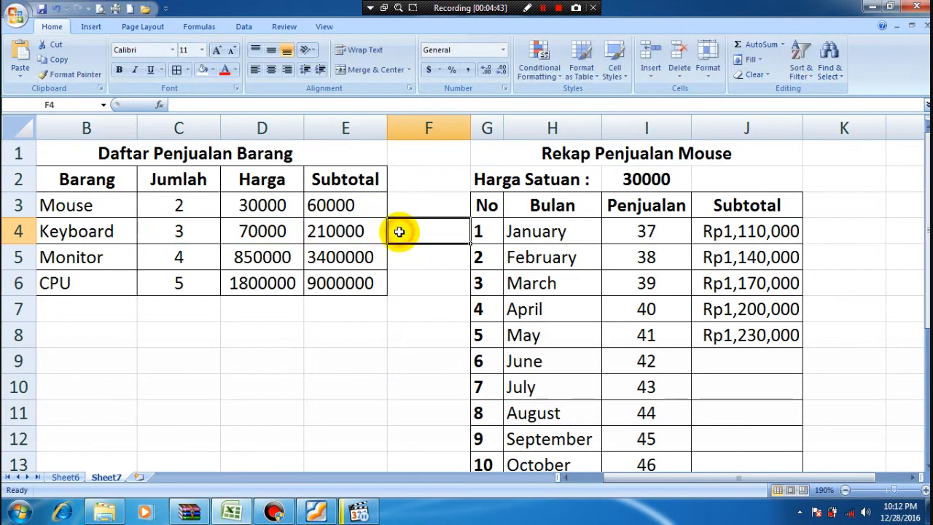
click(756, 233)
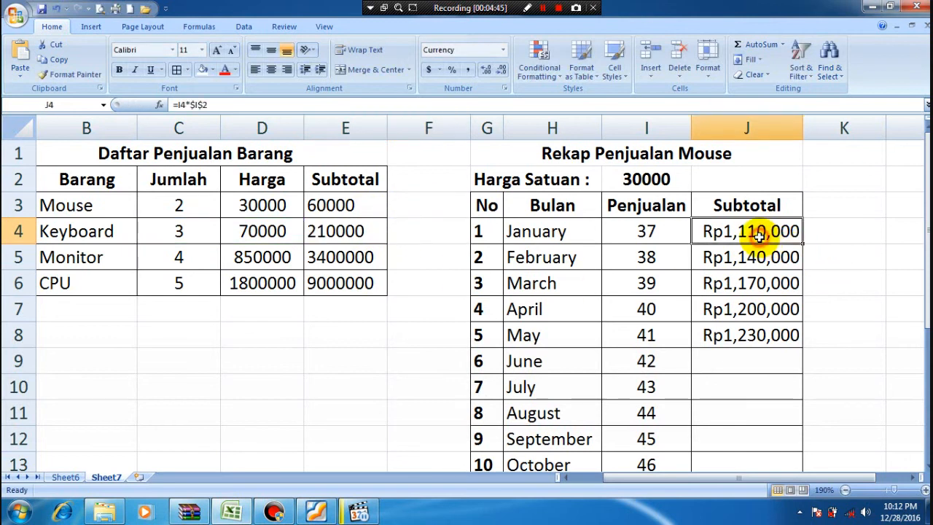
click(652, 230)
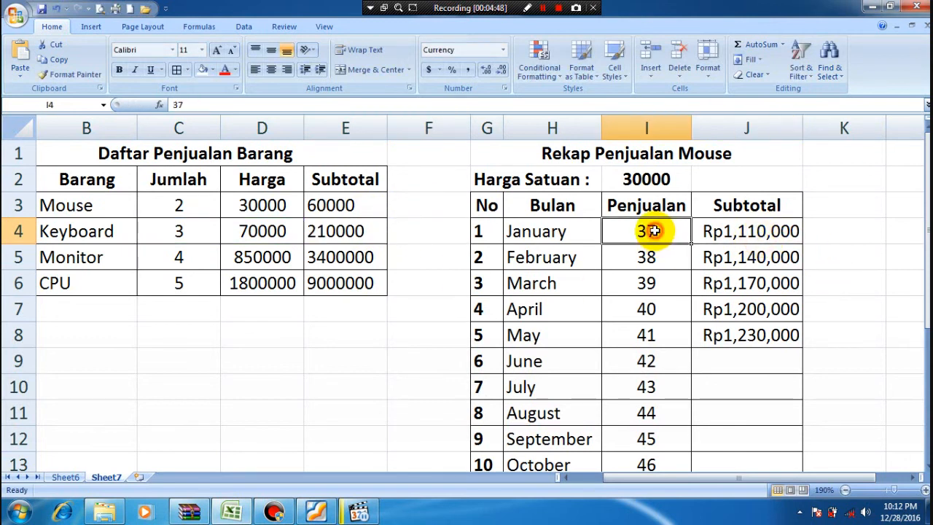
click(650, 180)
click(657, 255)
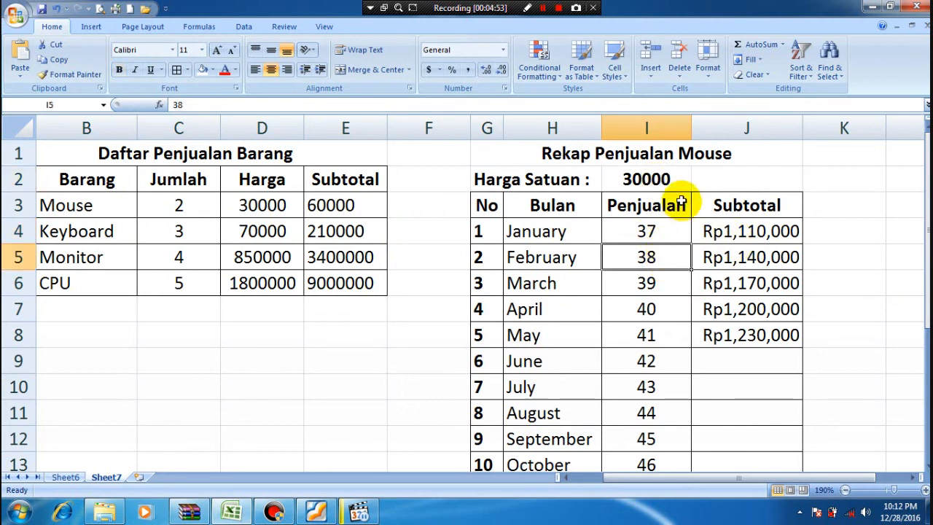
Step: Fill the January subtotal formula from J4 down through the December row to J15
click(795, 230)
drag(805, 242, 789, 419)
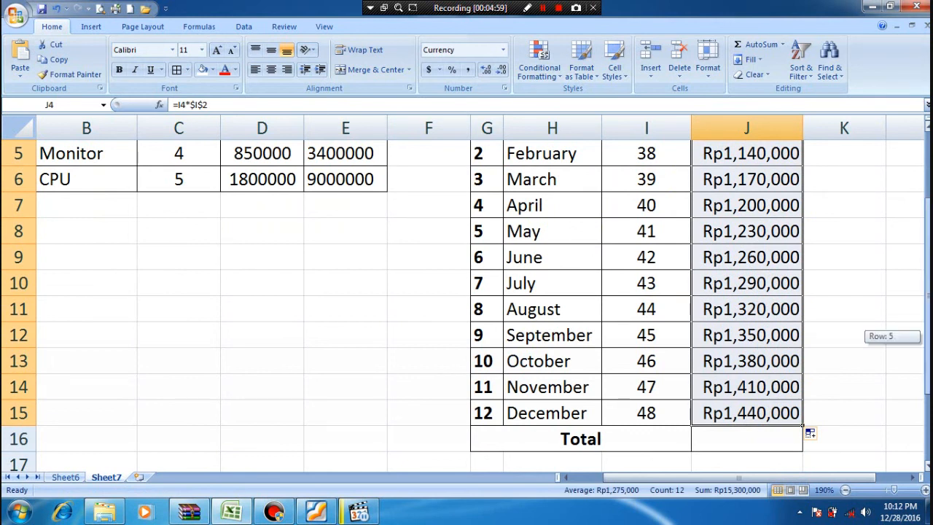
scroll(860, 328, up, 2)
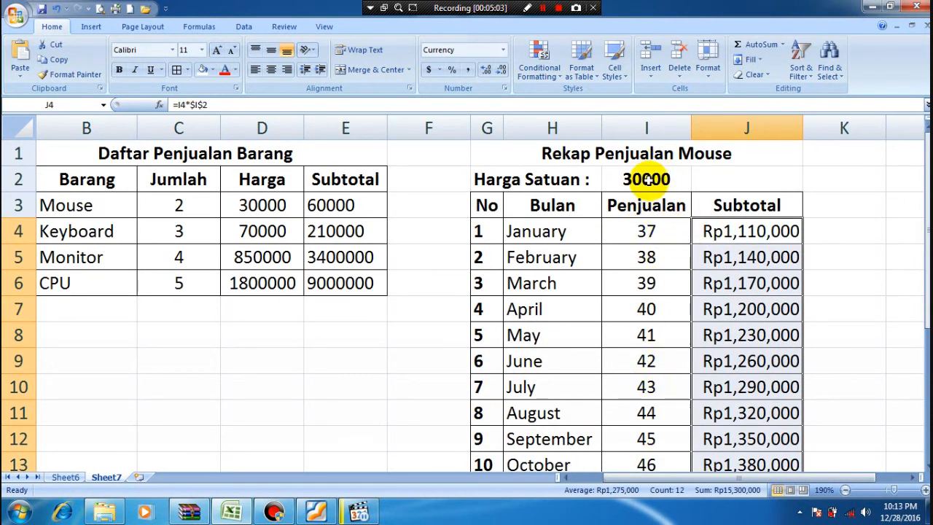
Step: Total the monthly subtotals in the Total row's cell J16 with a SUM formula over J4:J15
drag(928, 206, 928, 213)
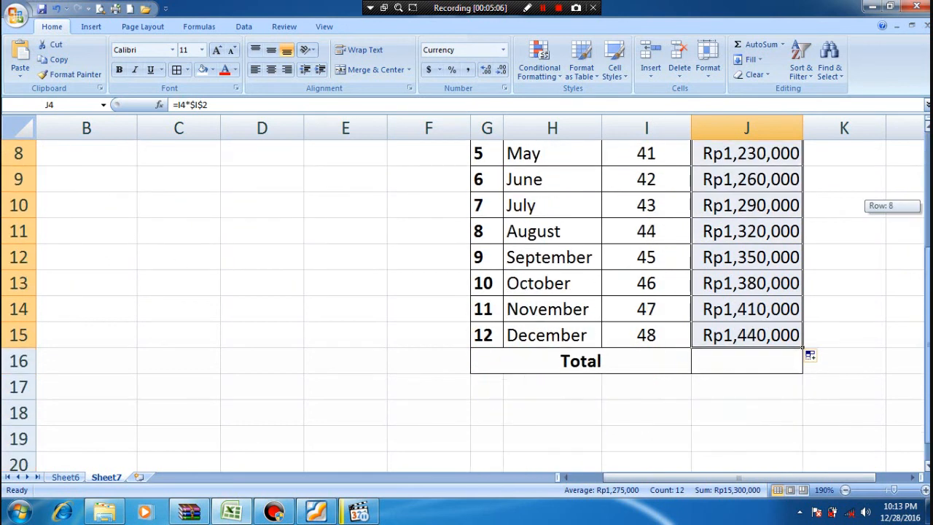
click(769, 357)
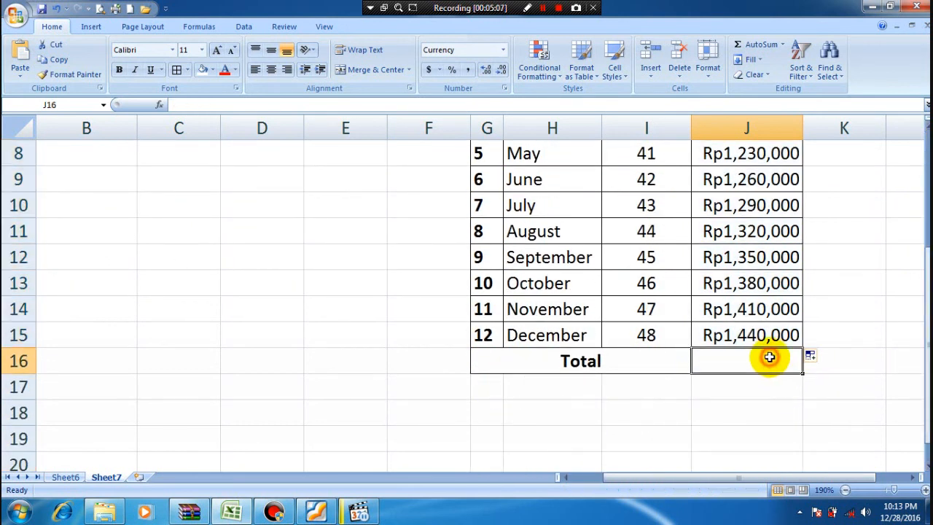
text(=)
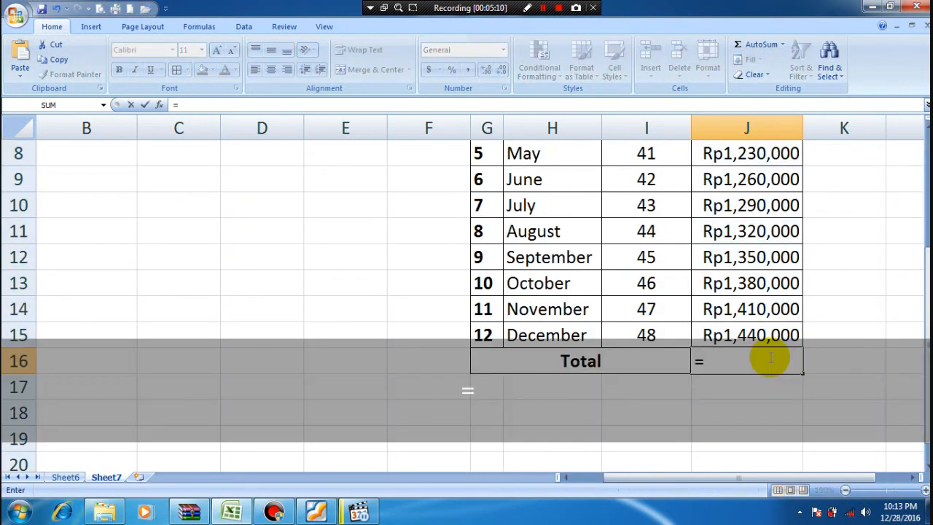
text(sum)
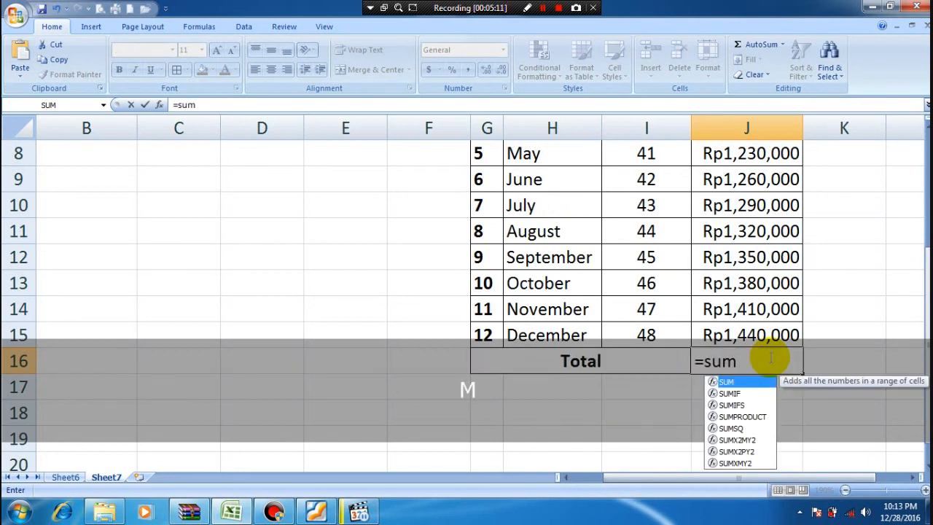
text(()
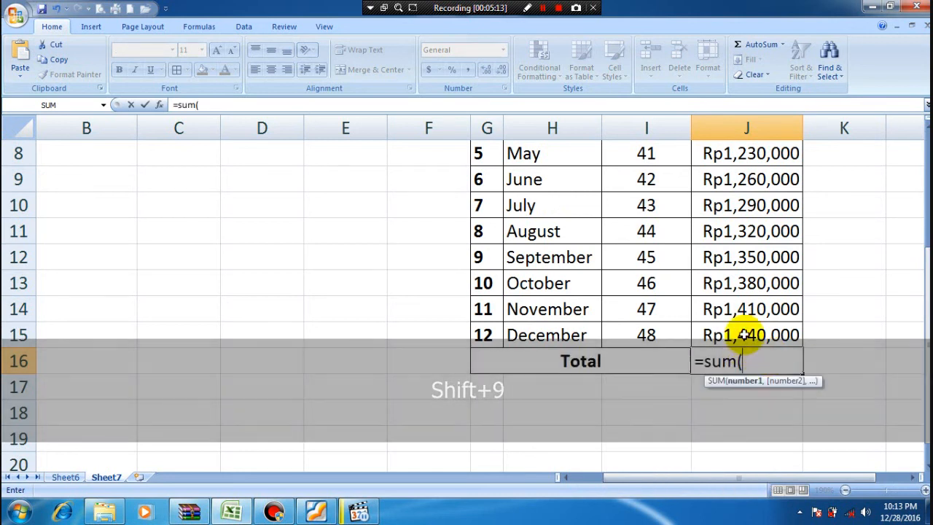
drag(769, 335, 715, 229)
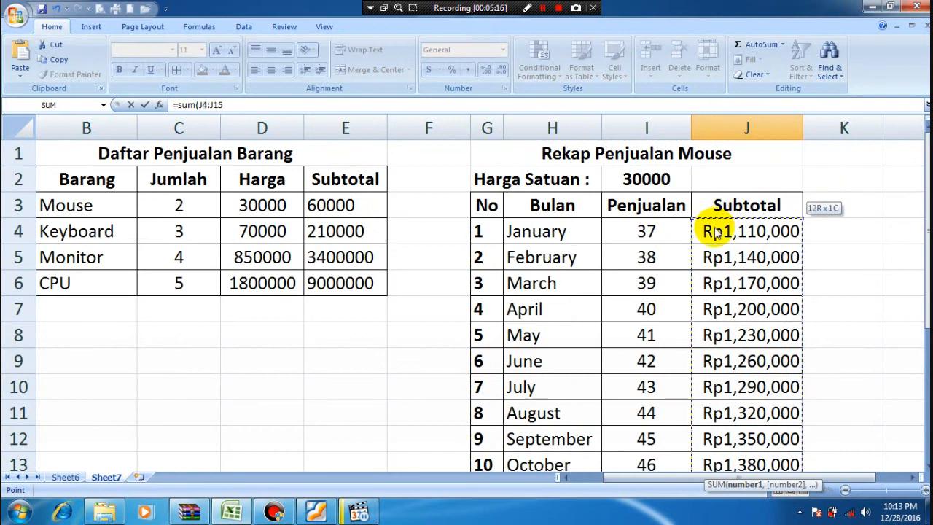
key(Return)
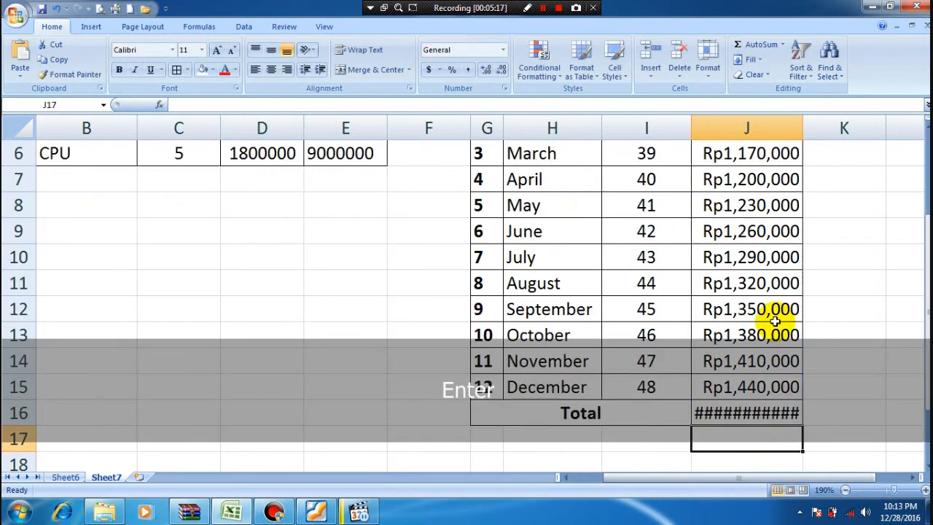
Step: Autofit the width of column J so the Total amount fits in its cell
double_click(803, 129)
ctrl+scroll(838, 264, down, 1)
ctrl+scroll(838, 263, down, 3)
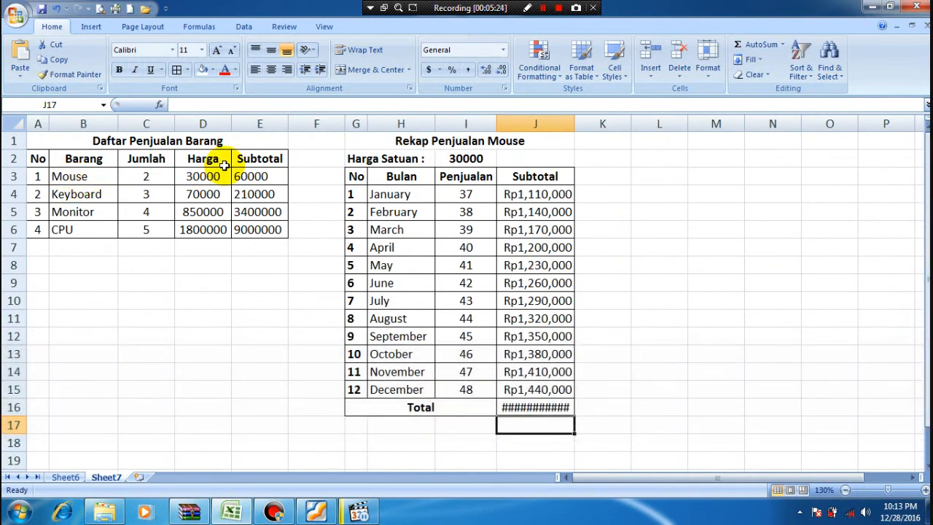
drag(69, 140, 283, 236)
click(284, 233)
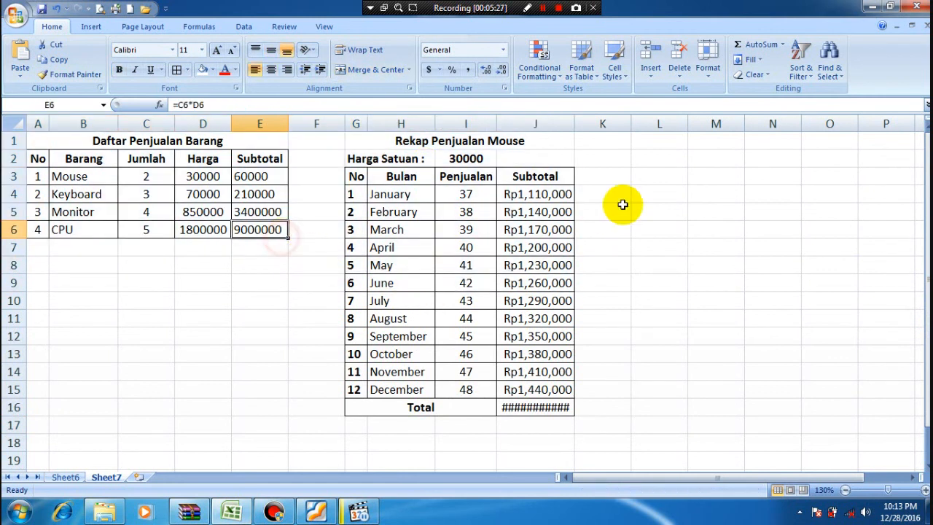
double_click(575, 124)
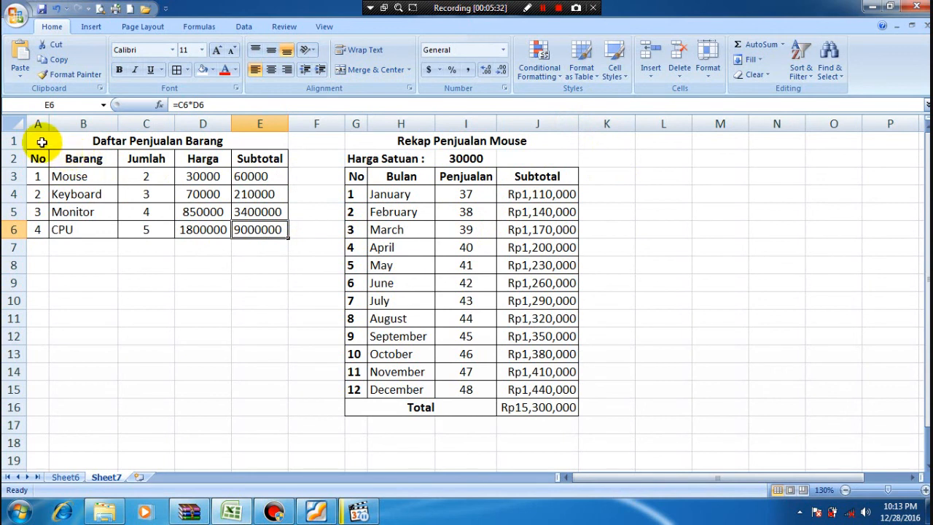
Step: Review the first table in A1:E6, and the unit price in I2 against the monthly Penjualan quantities in I4:I15 of the second table
drag(39, 144, 195, 232)
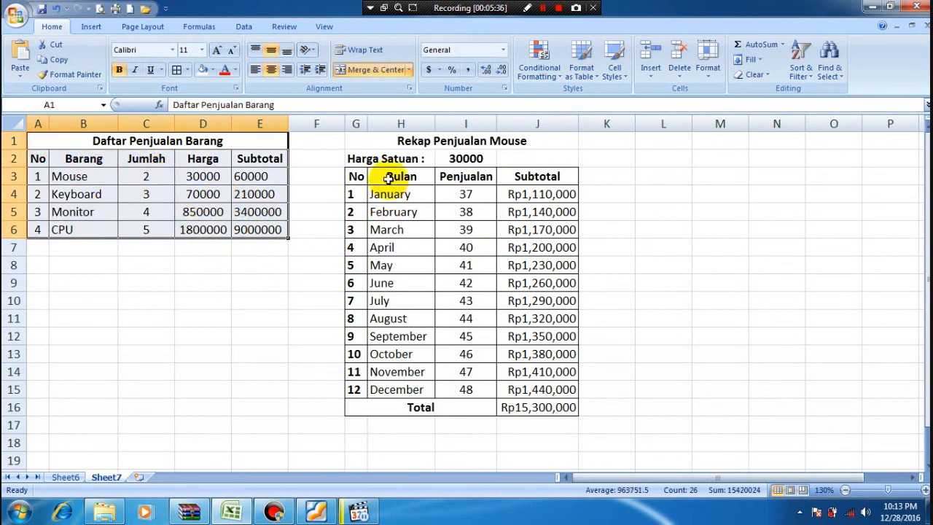
drag(371, 131, 499, 191)
click(452, 158)
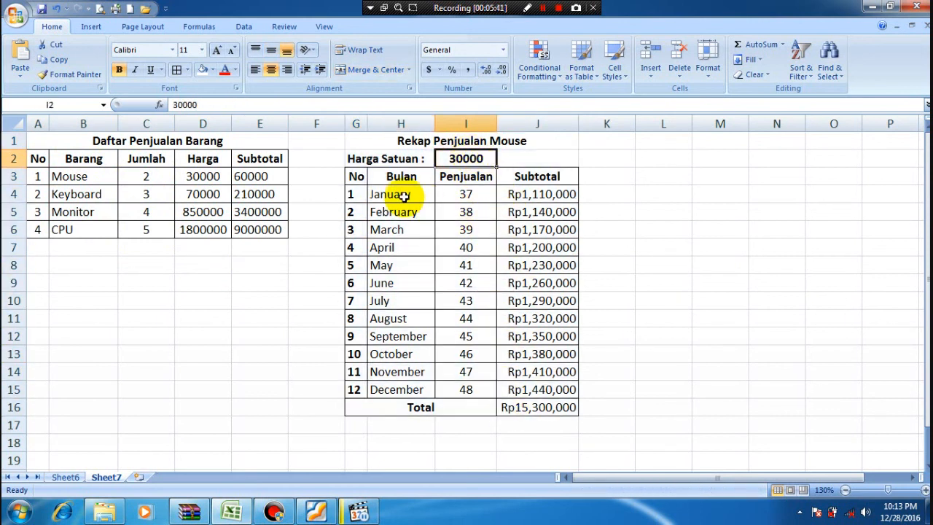
drag(404, 195, 467, 195)
click(468, 195)
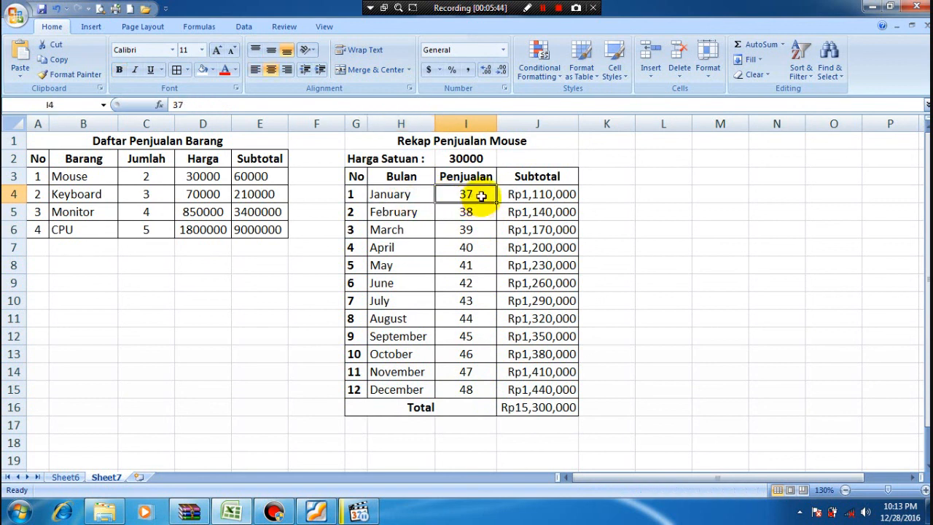
click(465, 159)
drag(467, 194, 471, 386)
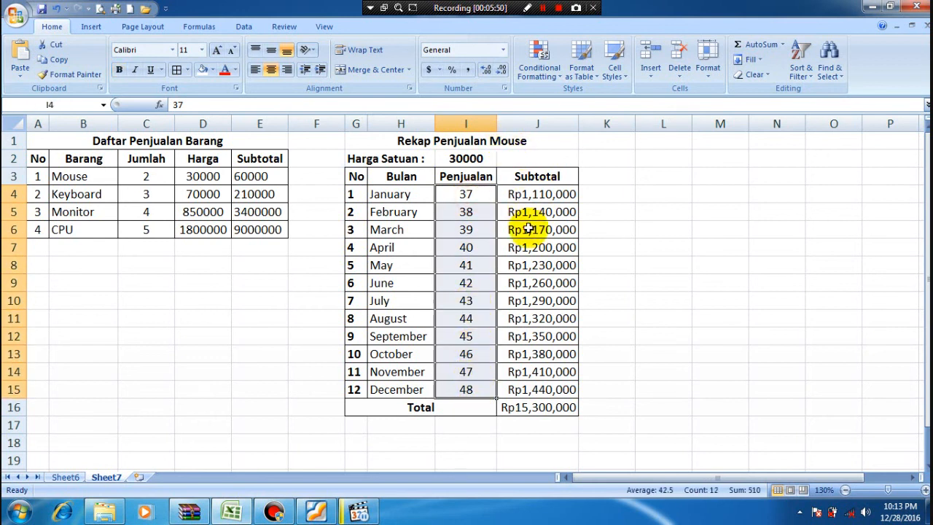